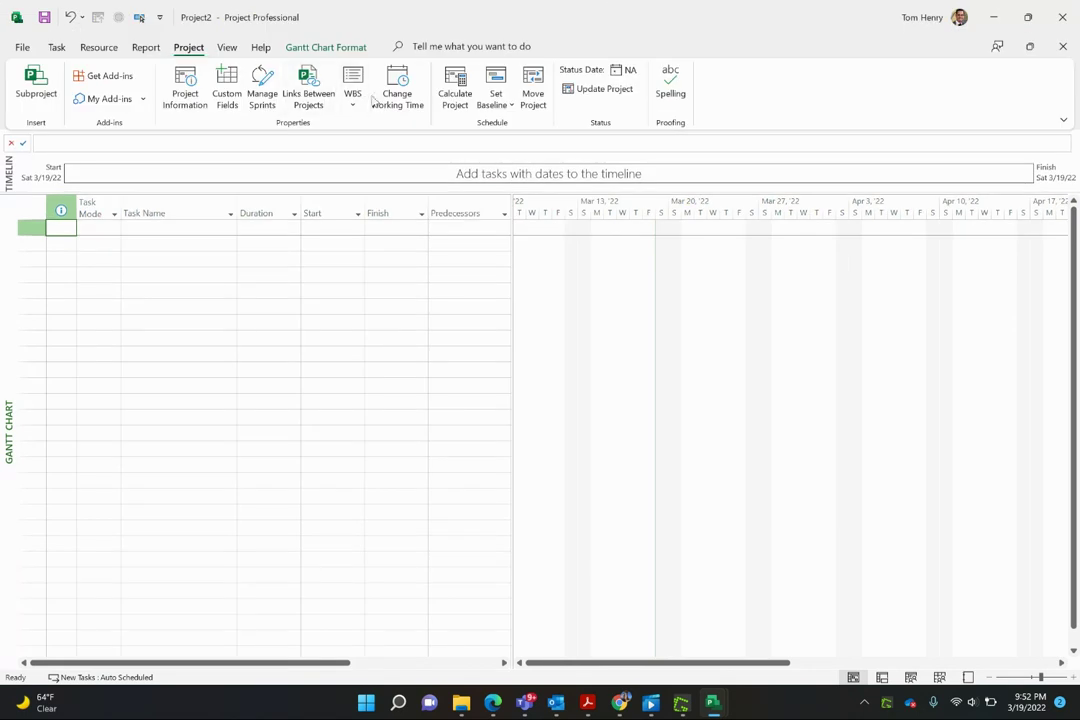
# In Change Working Time, create a base calendar named 'UK' copied from Standard
pyautogui.click(390, 103)
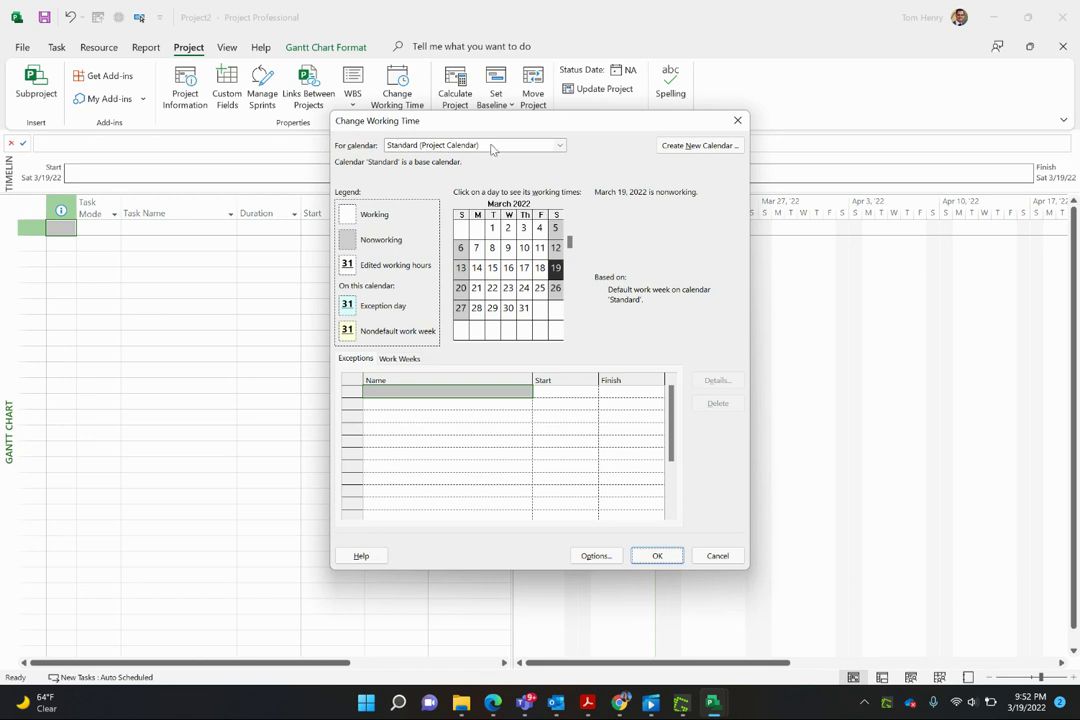
pyautogui.click(725, 147)
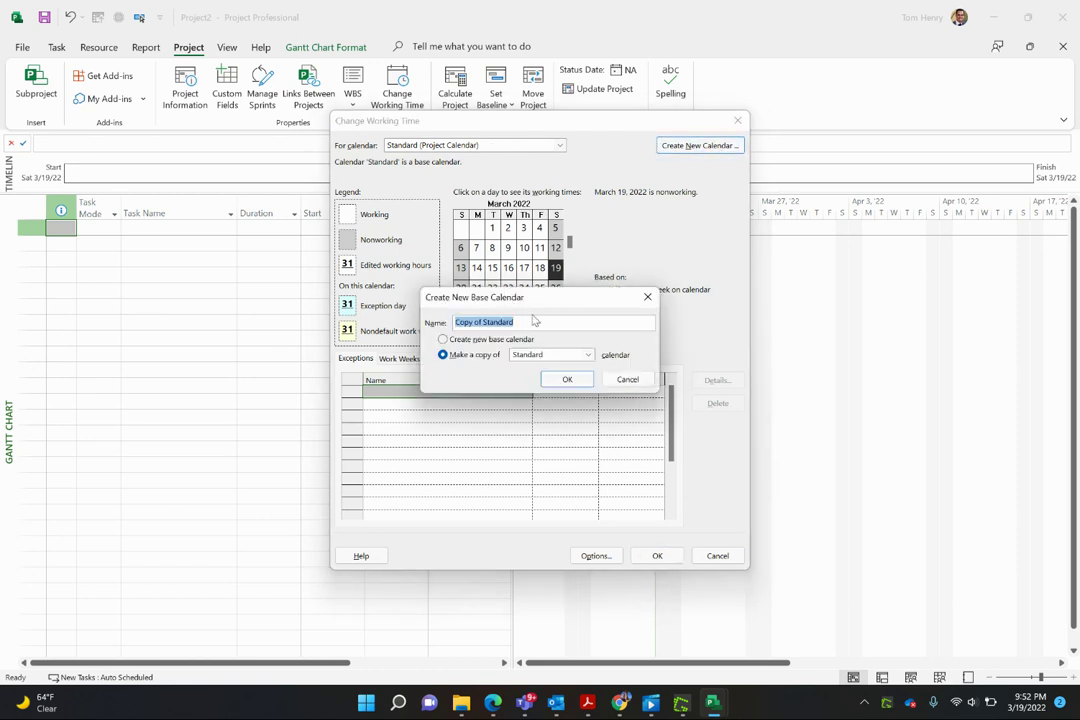
pyautogui.write('UK')
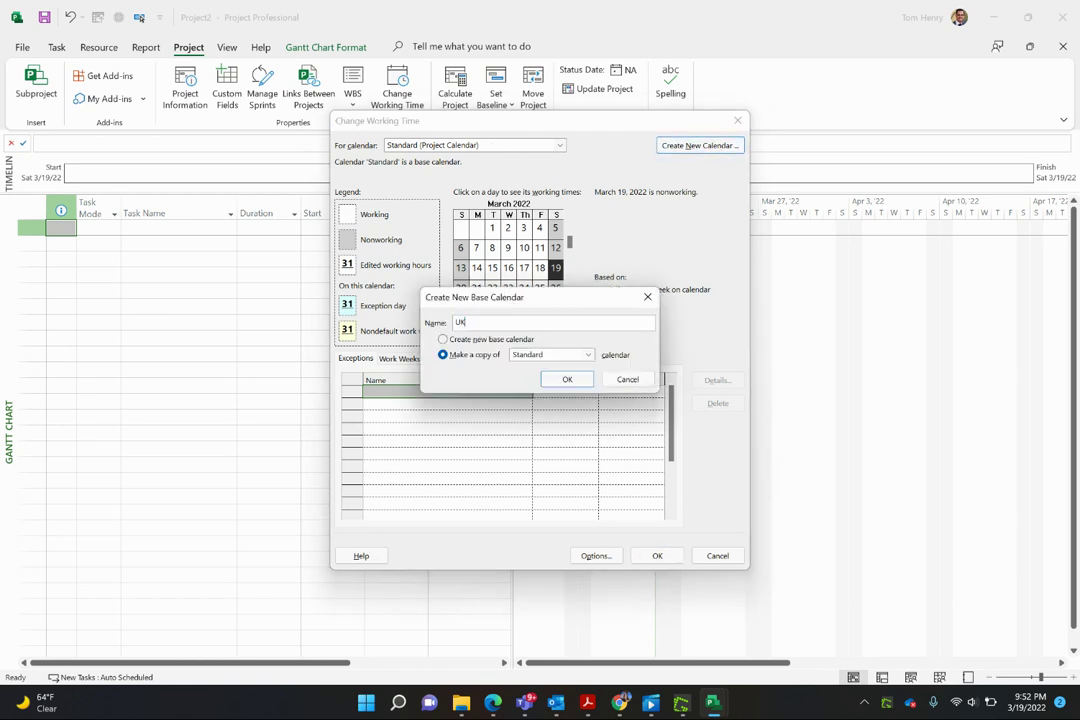
pyautogui.click(568, 380)
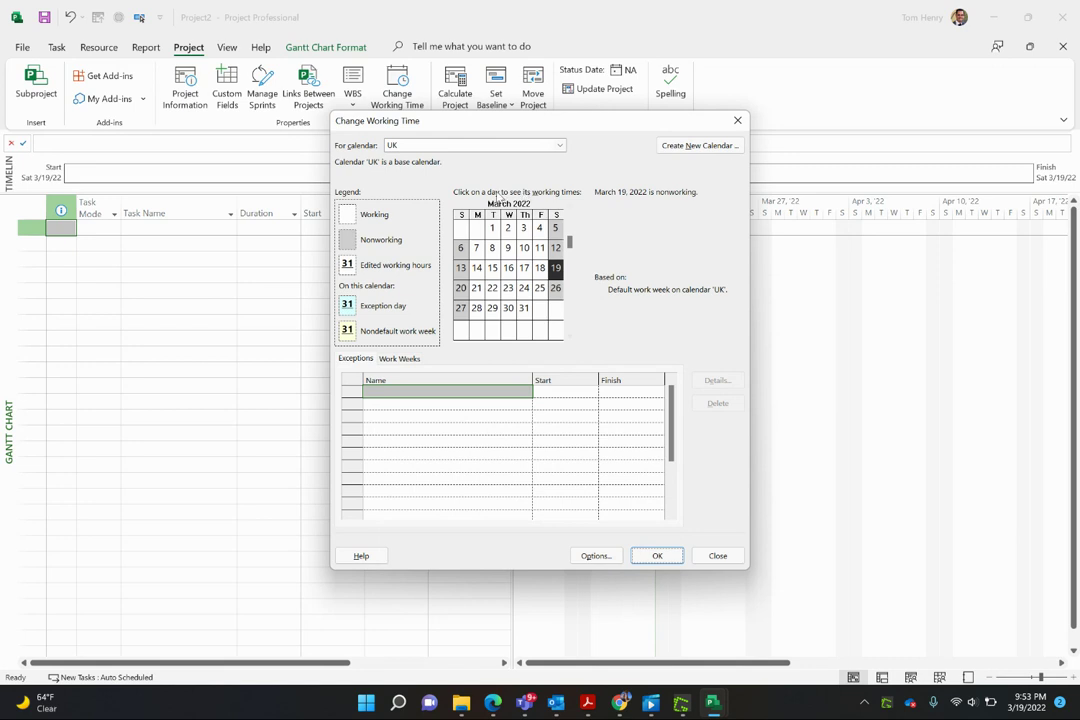
# Set default start time 9:00 AM, 7.5 hours per day, 37.5 hours per week, keeping Sunday as week start
pyautogui.click(596, 556)
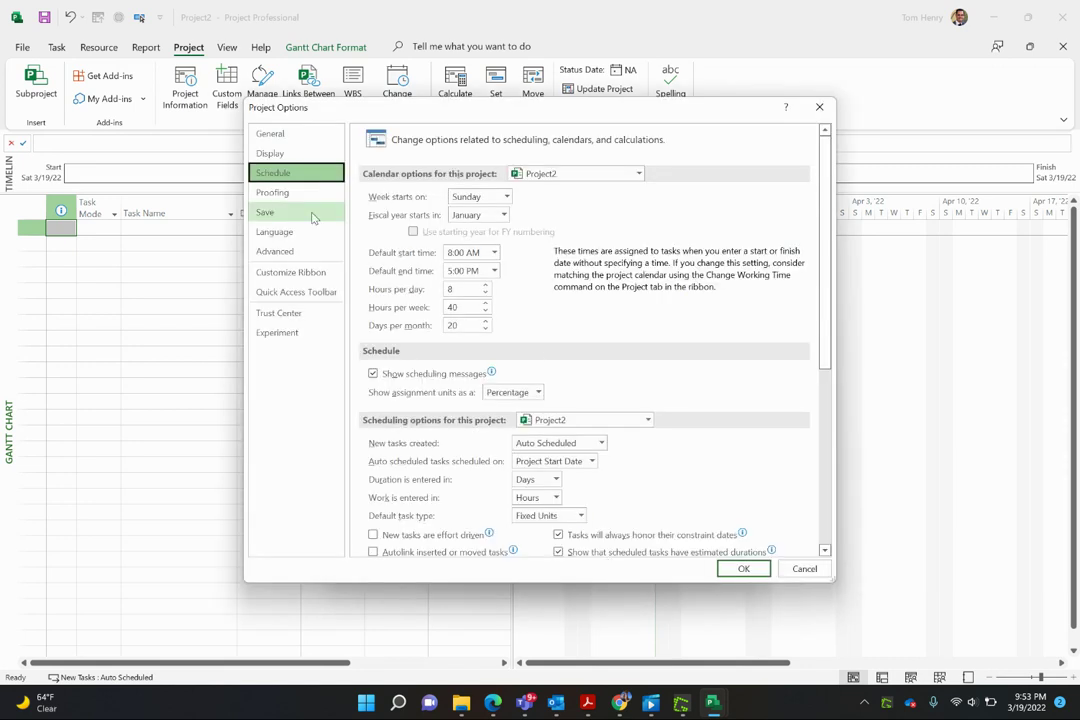
pyautogui.click(494, 252)
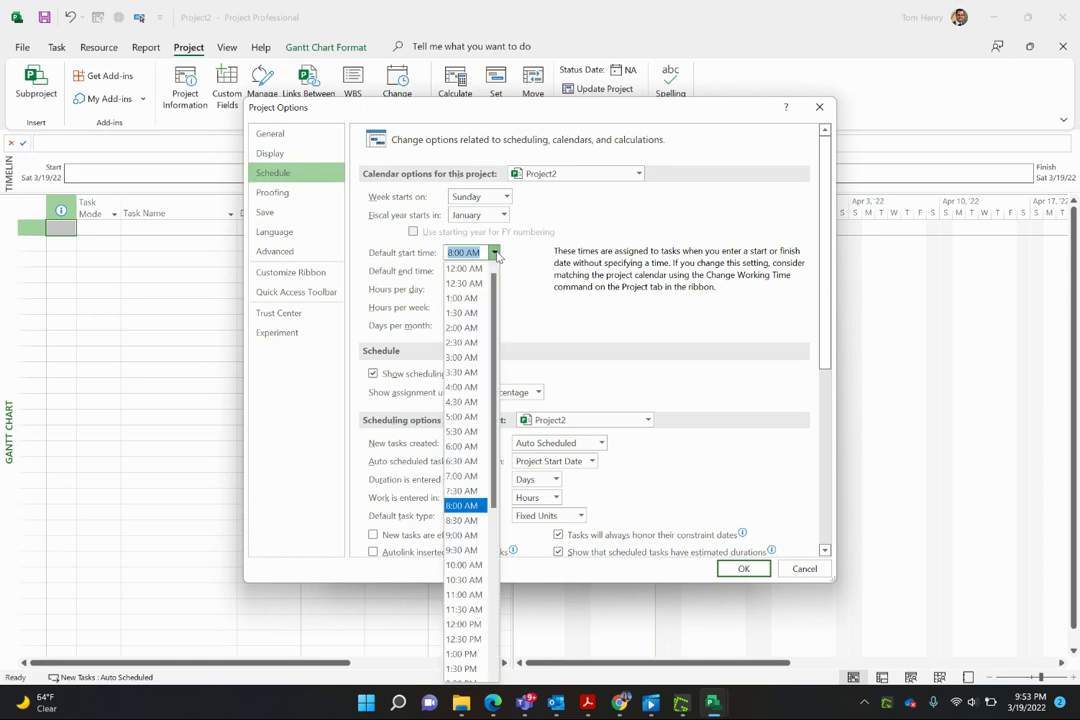
pyautogui.click(464, 535)
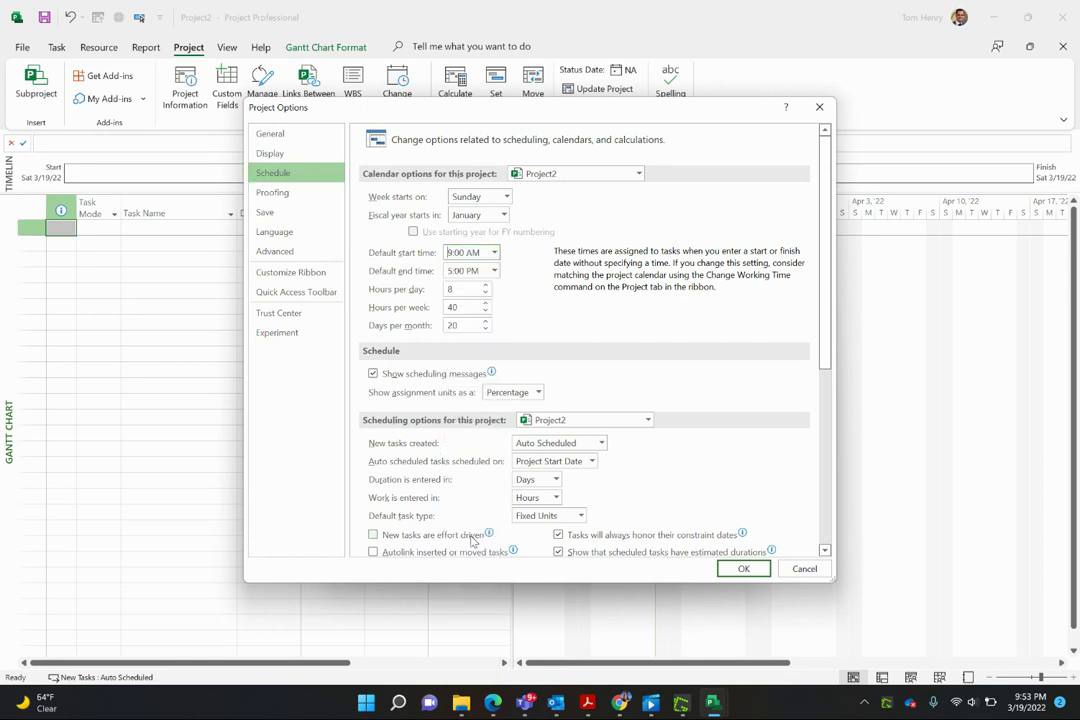
pyautogui.click(451, 289)
pyautogui.press('BackSpace')
pyautogui.write('7.5')
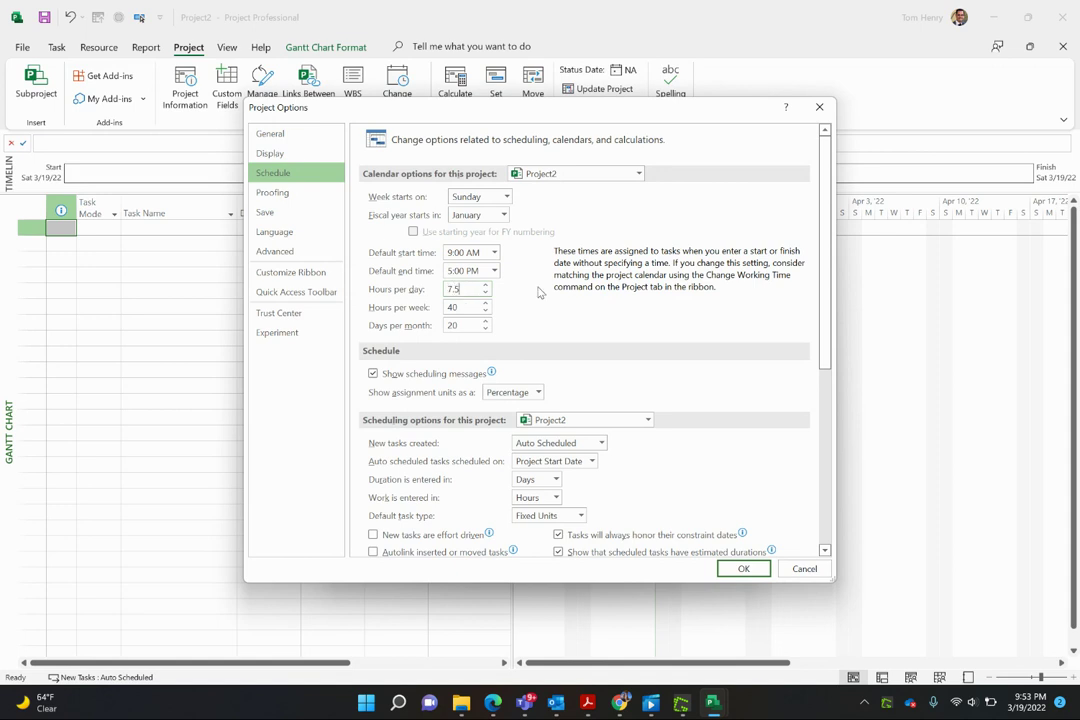
pyautogui.click(471, 307)
pyautogui.press('BackSpace')
pyautogui.press('BackSpace')
pyautogui.write('37.5')
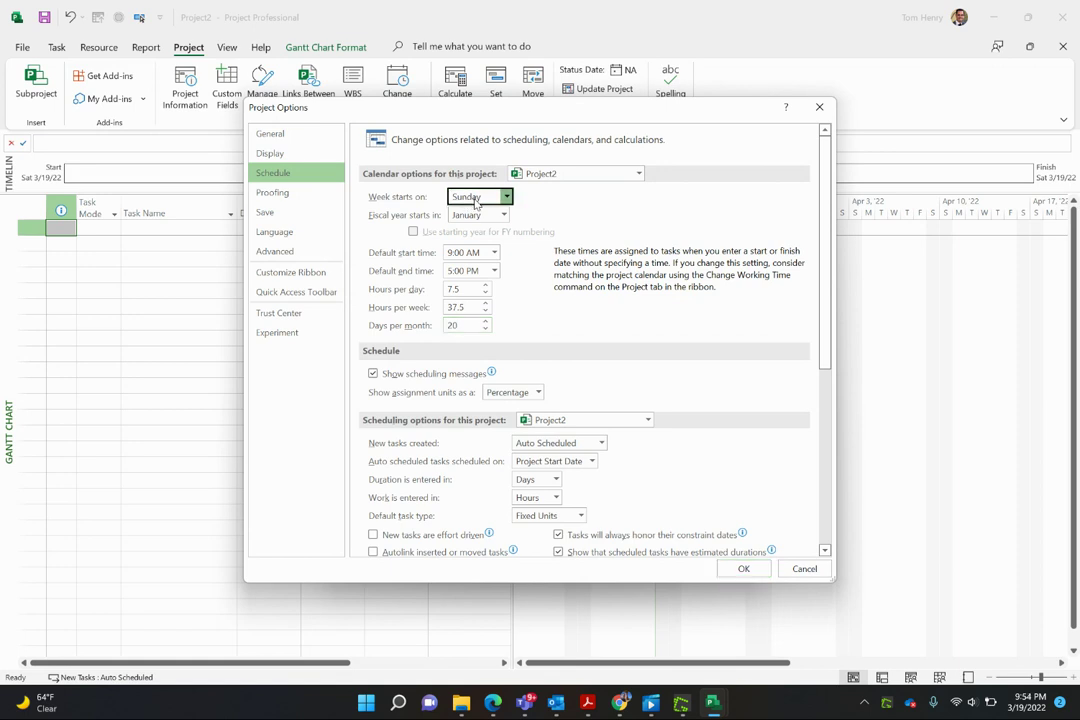
pyautogui.click(476, 199)
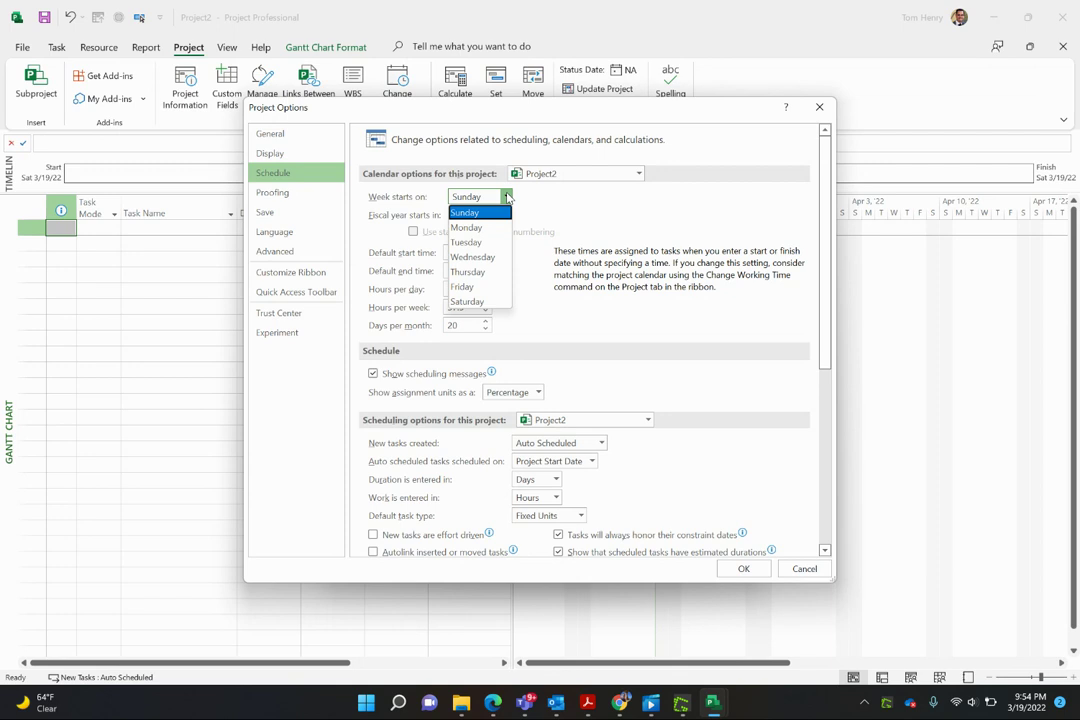
pyautogui.click(465, 212)
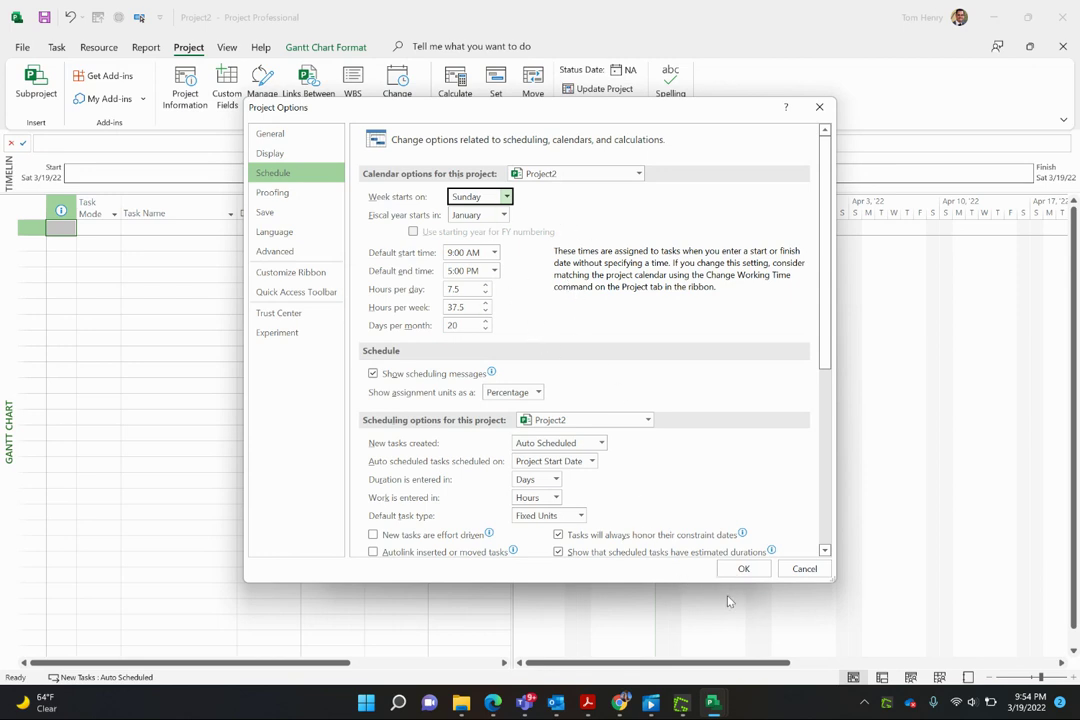
# Apply the schedule options and add an exception named 'Easter Good Friday' to the UK calendar
pyautogui.click(745, 569)
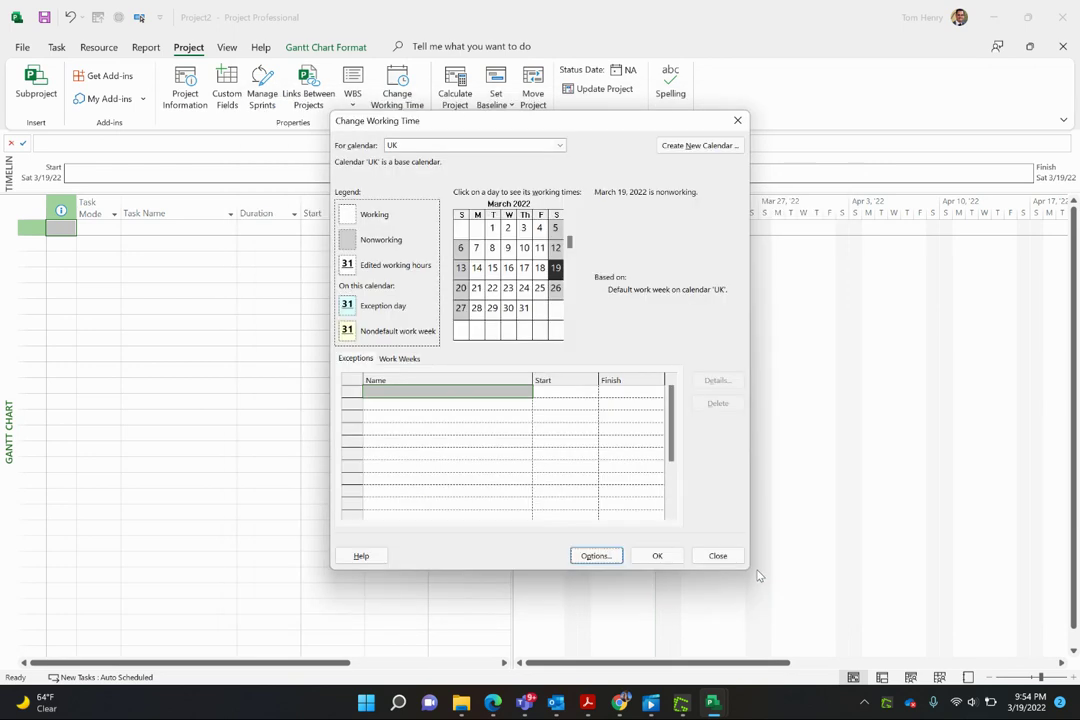
pyautogui.click(438, 392)
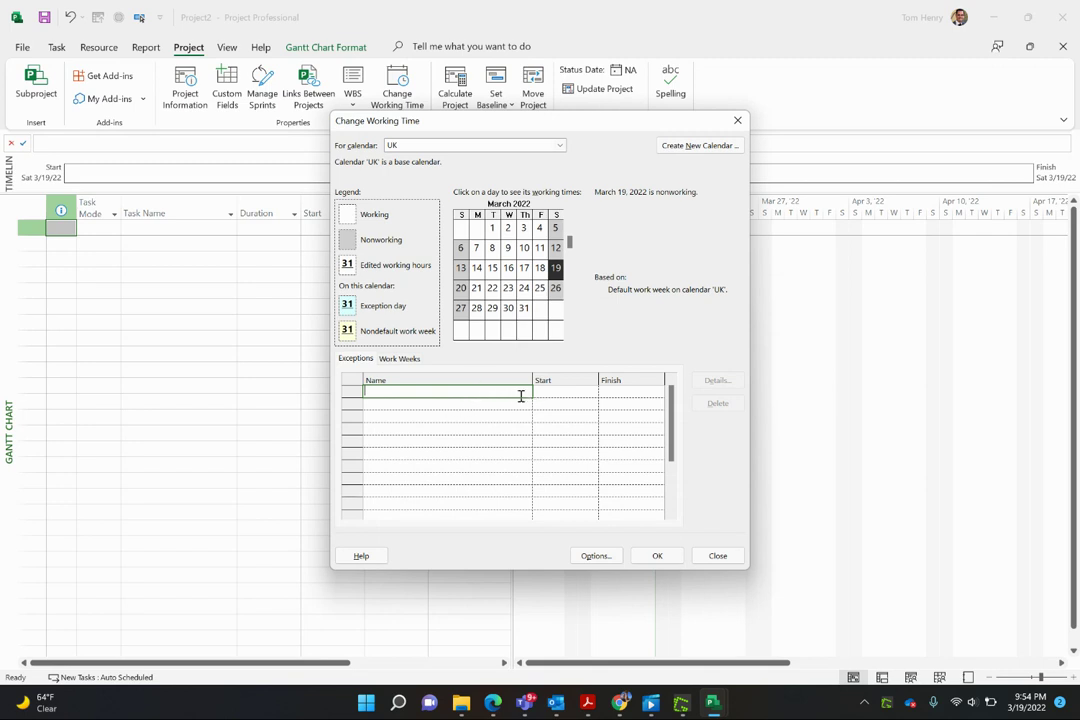
pyautogui.write('Easter Good Friday')
pyautogui.press('Return')
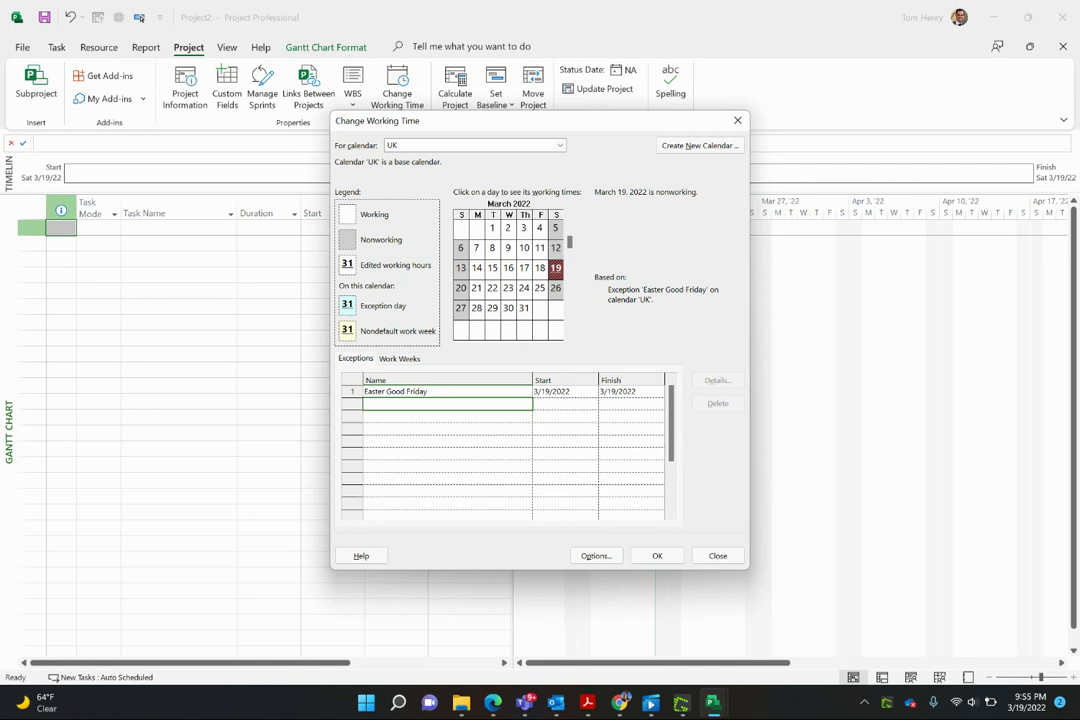
# Dismiss the conflict warnings and delete the duplicate Easter exception row
pyautogui.write('eas')
pyautogui.press('Return')
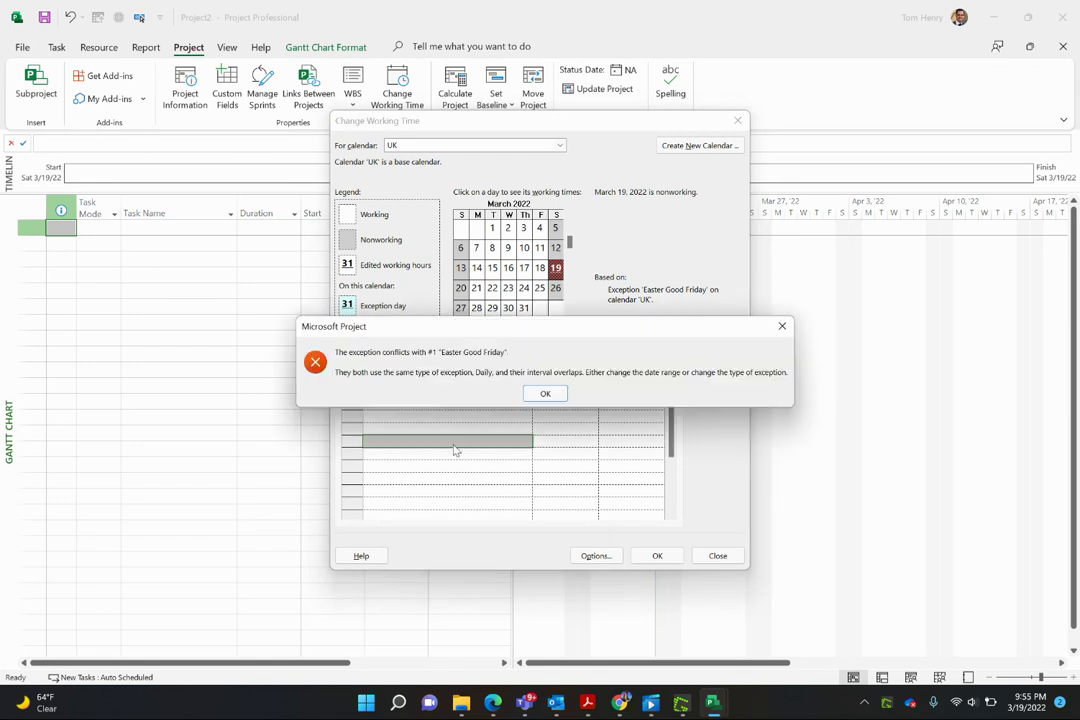
pyautogui.click(560, 391)
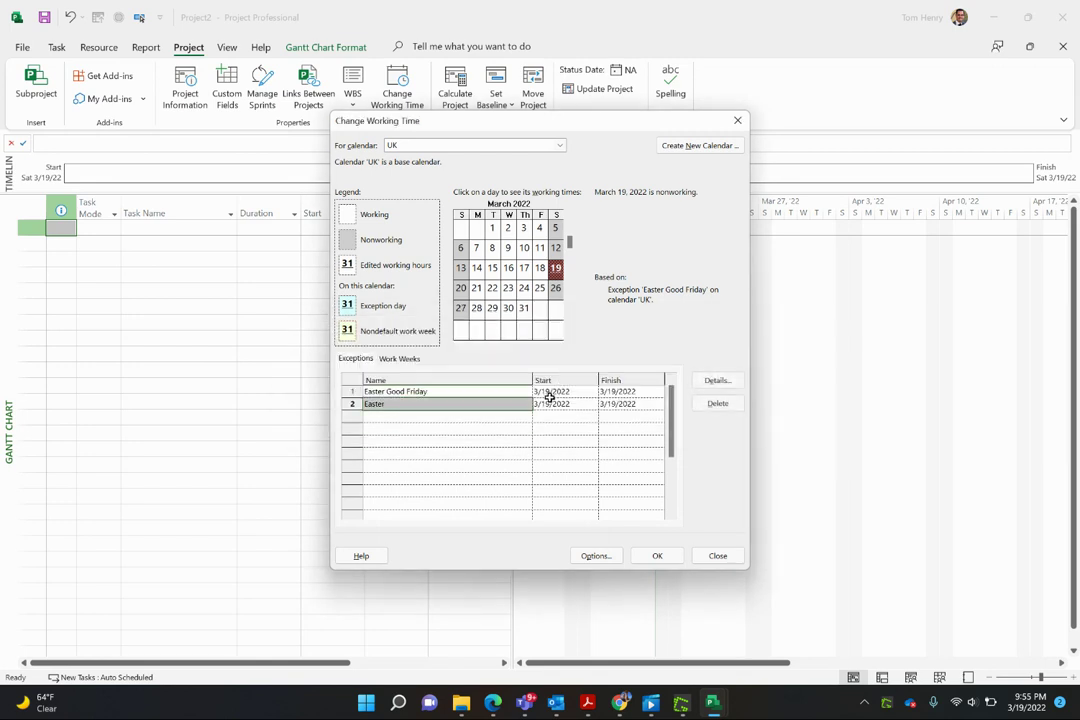
pyautogui.click(551, 396)
pyautogui.click(545, 393)
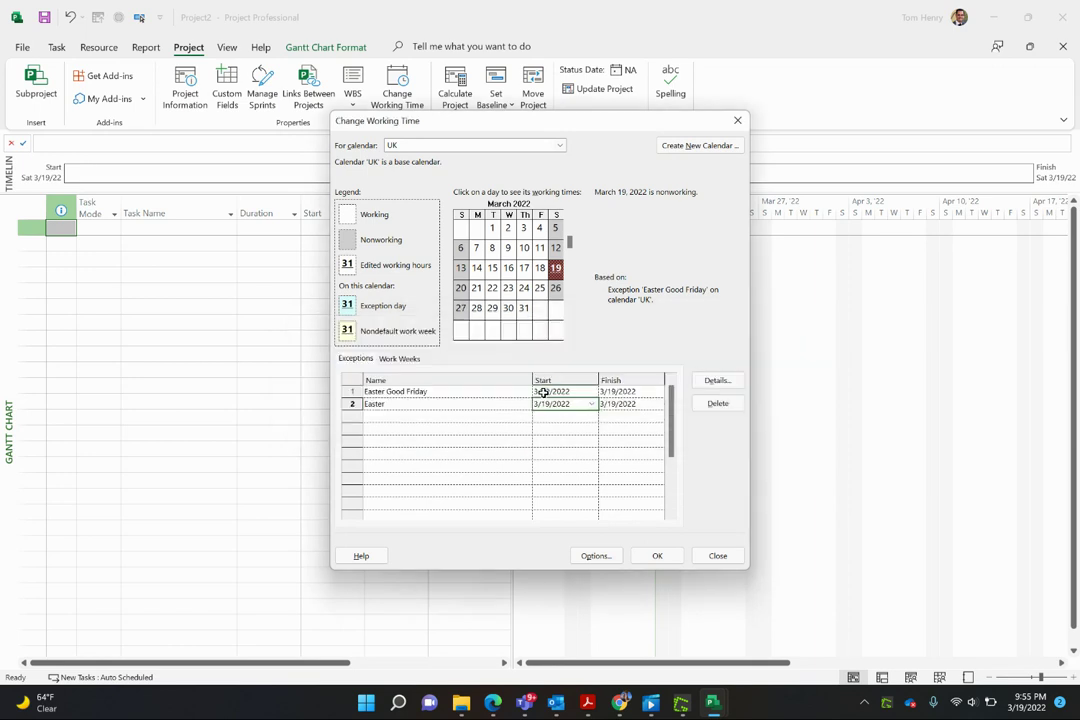
pyautogui.click(352, 404)
pyautogui.press('Delete')
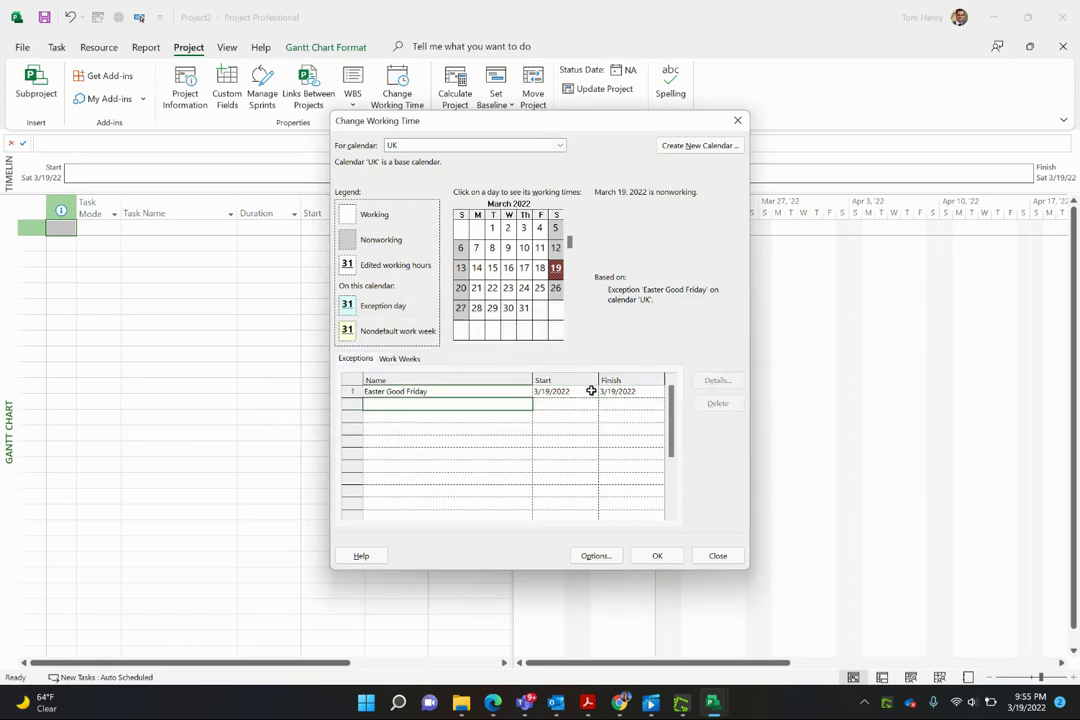
# Set the Good Friday exception's date to 4/15/2022 and preview April 2022
pyautogui.click(586, 391)
pyautogui.click(590, 391)
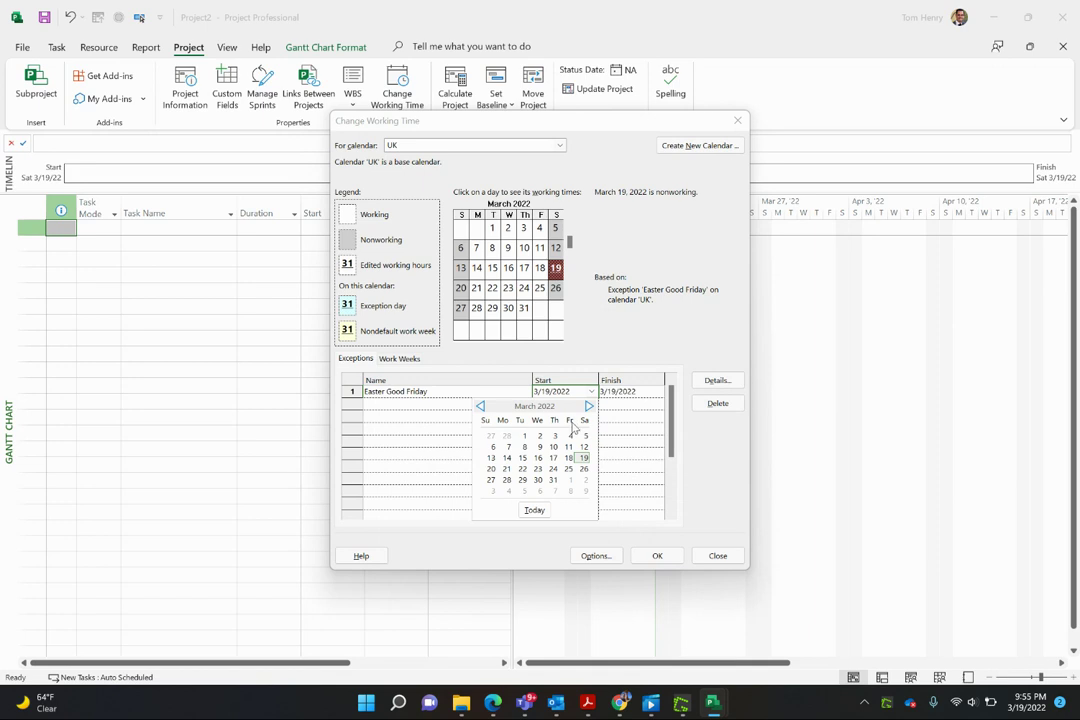
pyautogui.click(589, 406)
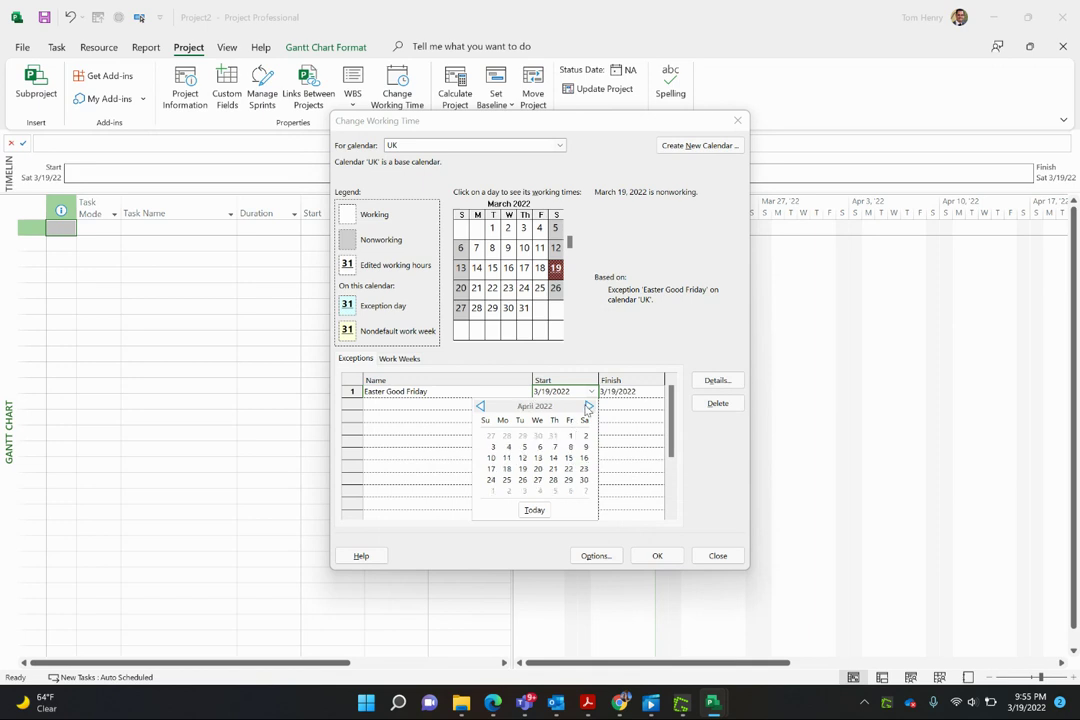
pyautogui.click(568, 459)
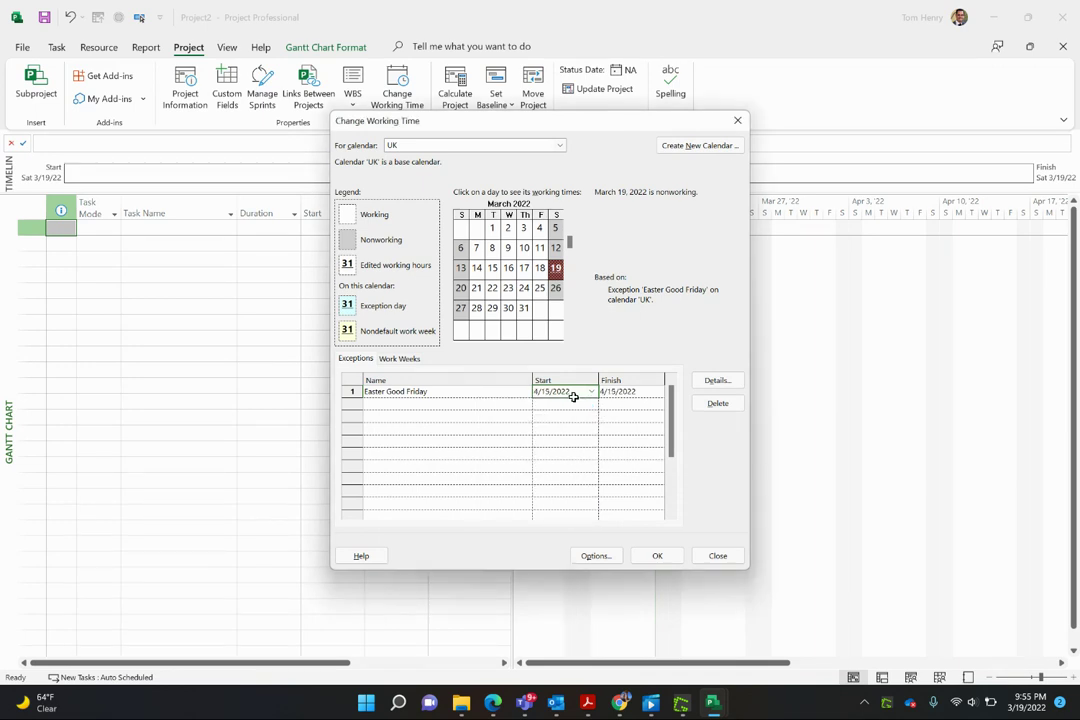
pyautogui.click(482, 405)
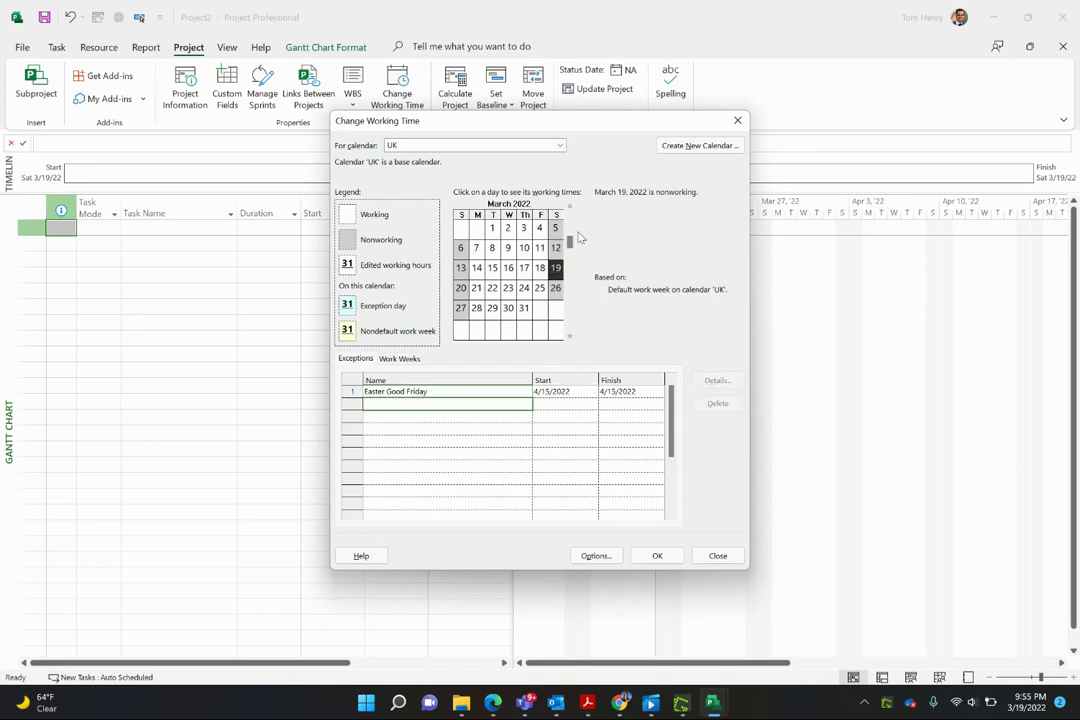
pyautogui.click(569, 336)
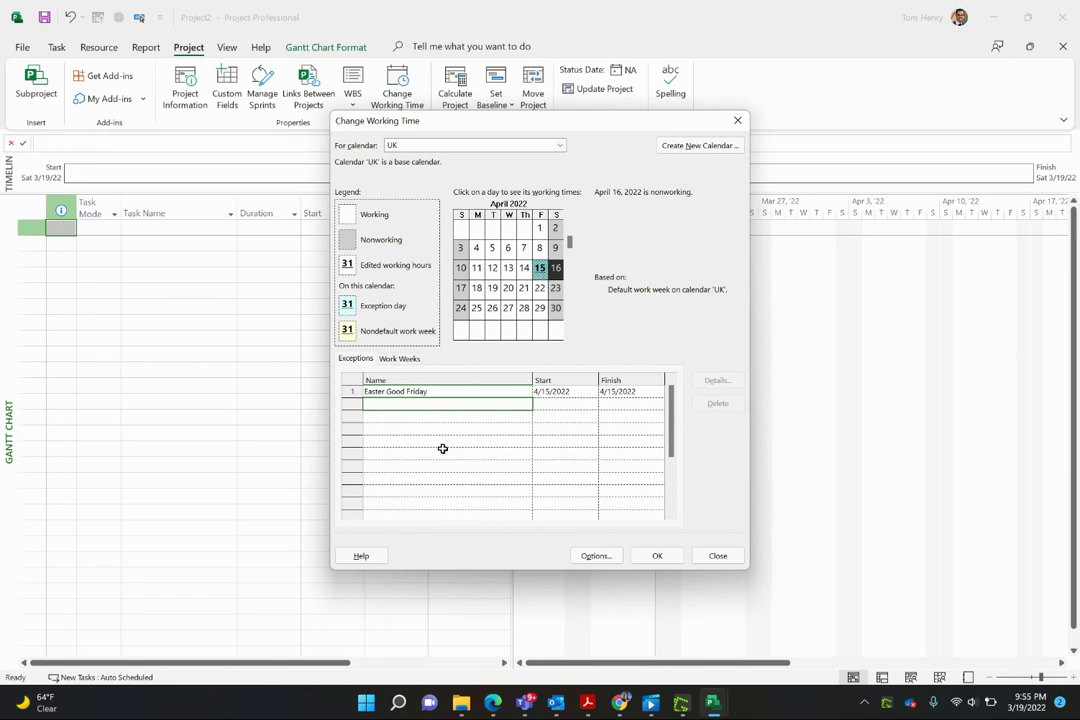
# In the default work week details, start Monday at 9:00 AM with its afternoon from 12:30 PM
pyautogui.click(403, 359)
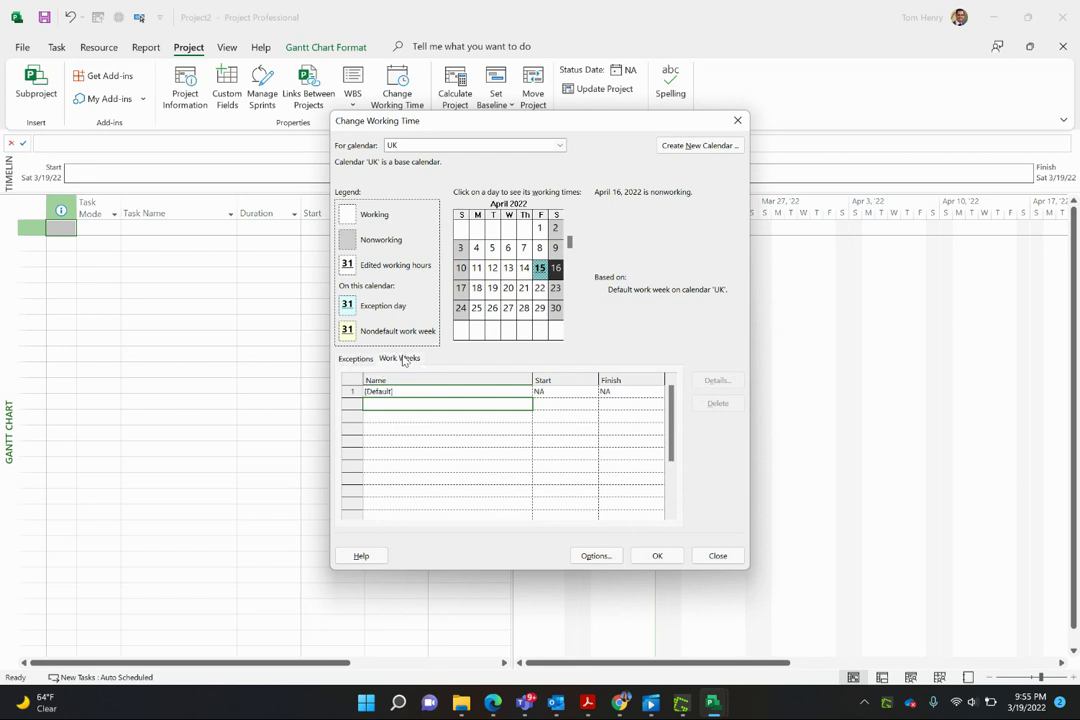
pyautogui.click(379, 391)
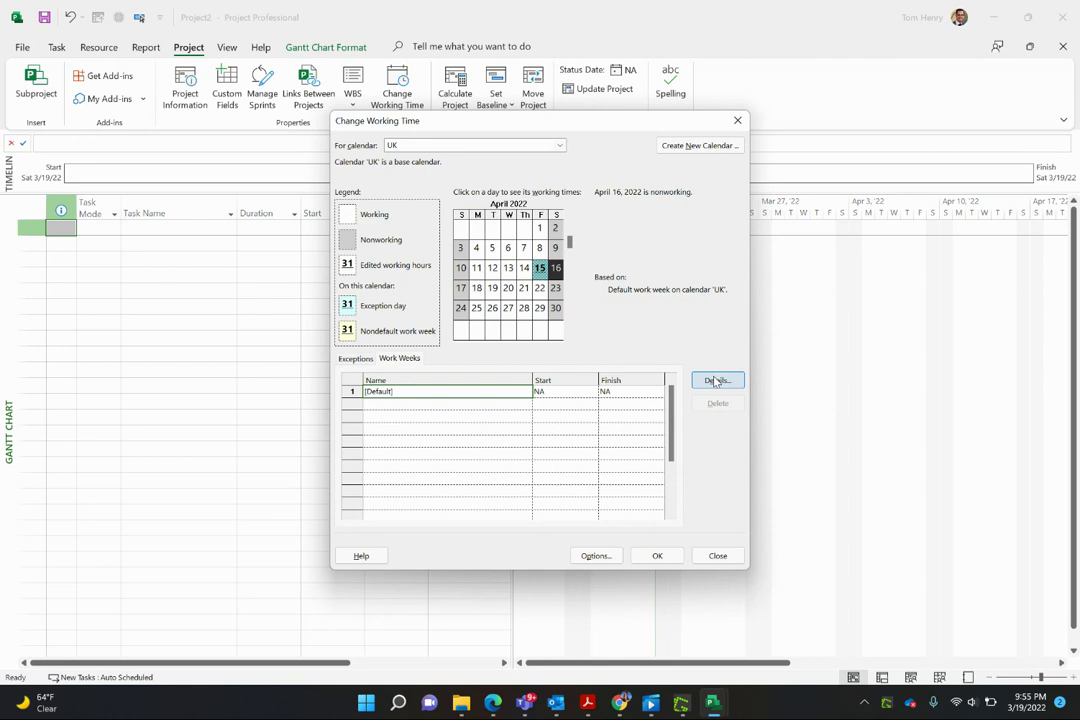
pyautogui.click(715, 381)
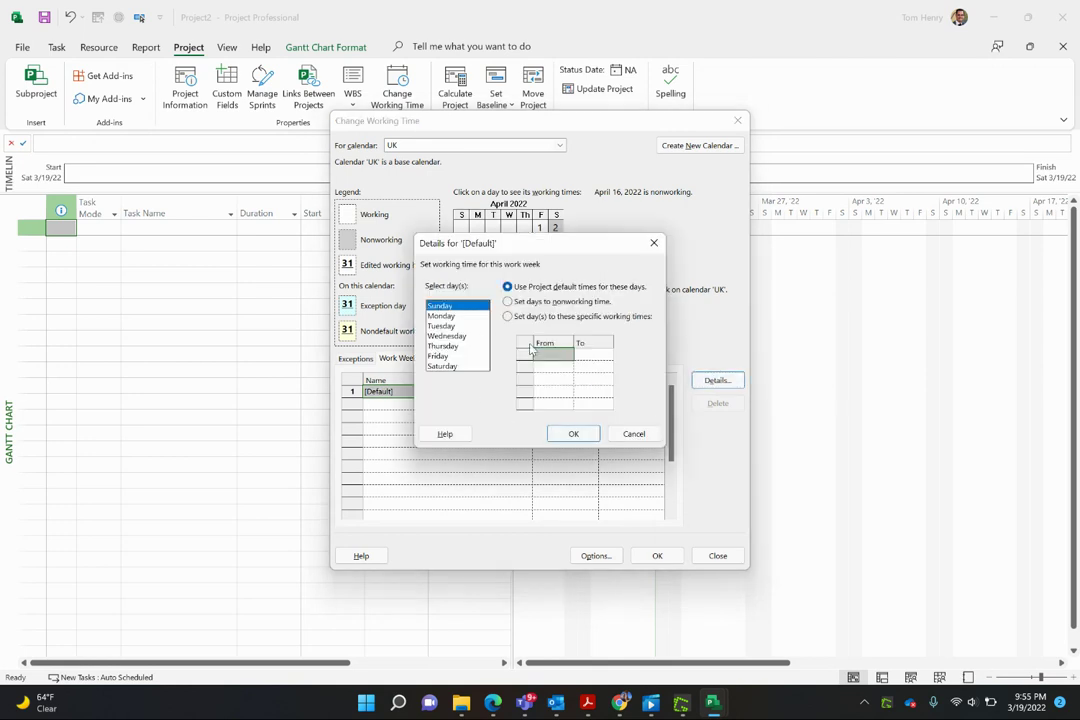
pyautogui.click(467, 316)
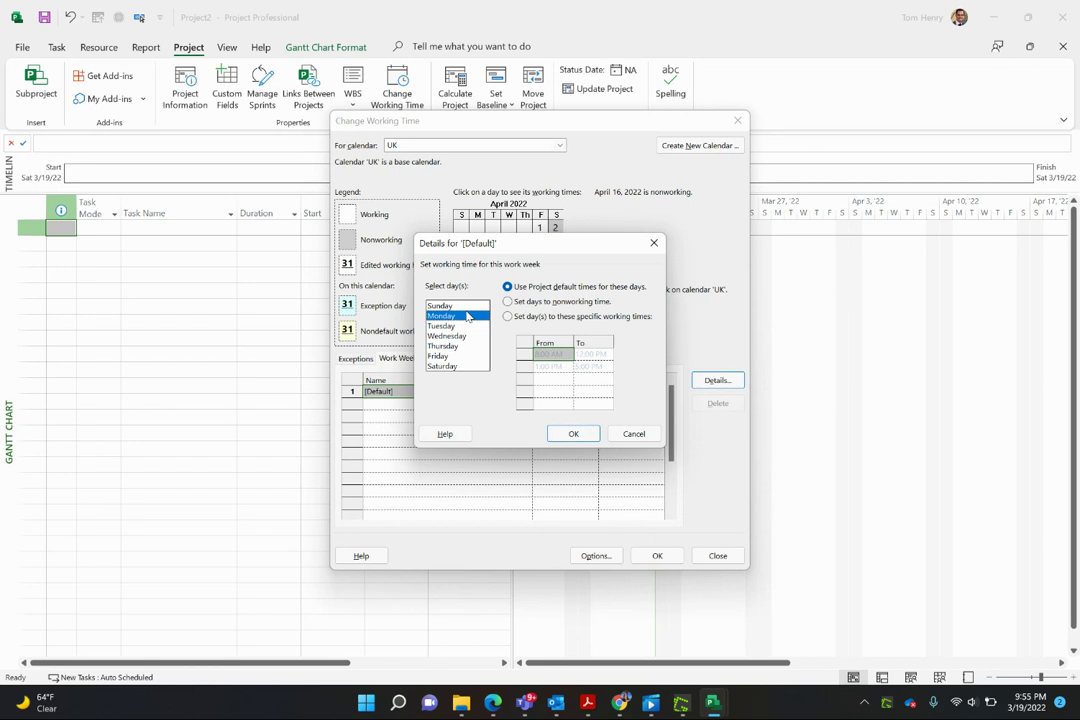
pyautogui.click(508, 316)
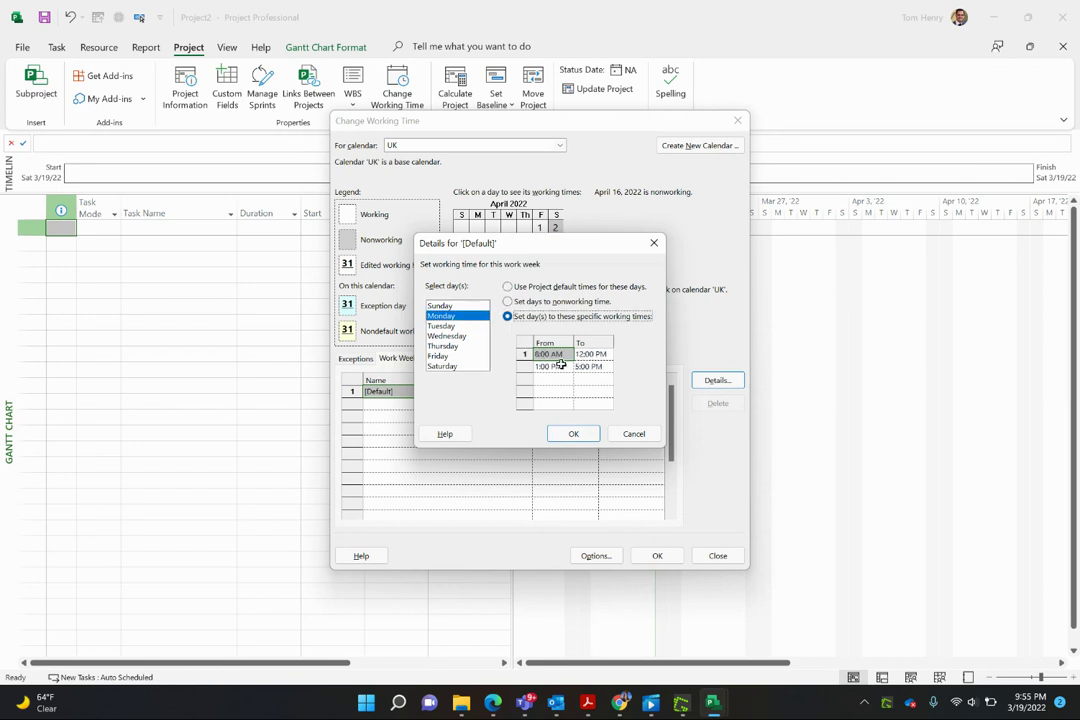
pyautogui.click(549, 354)
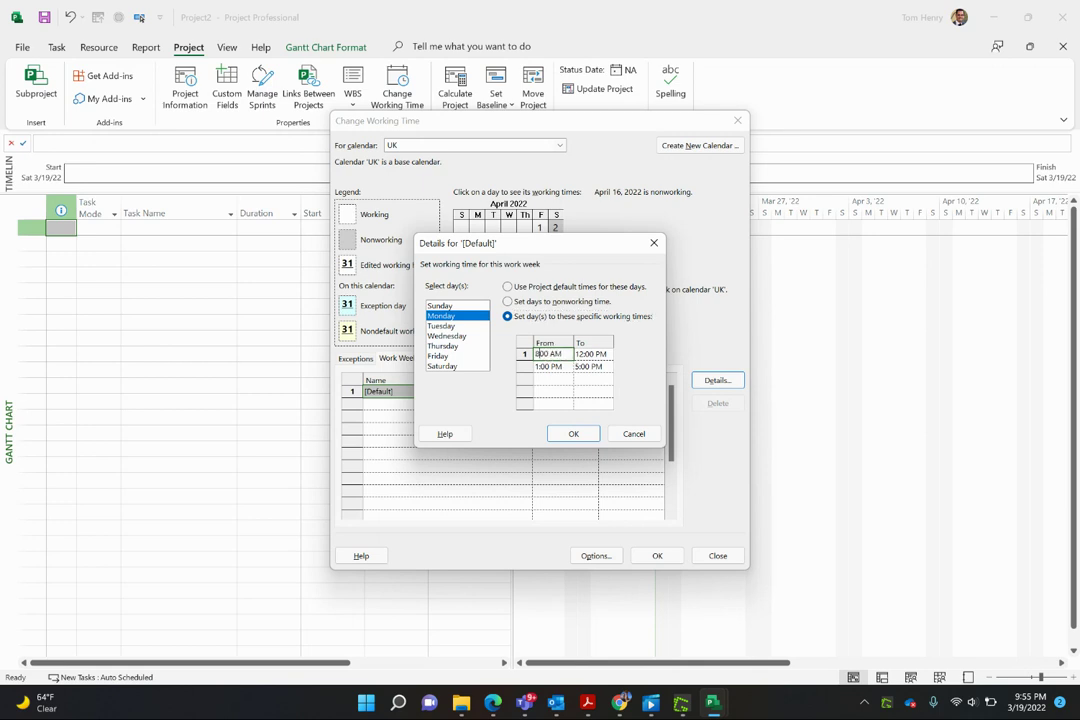
pyautogui.press('BackSpace')
pyautogui.press('BackSpace')
pyautogui.click(539, 367)
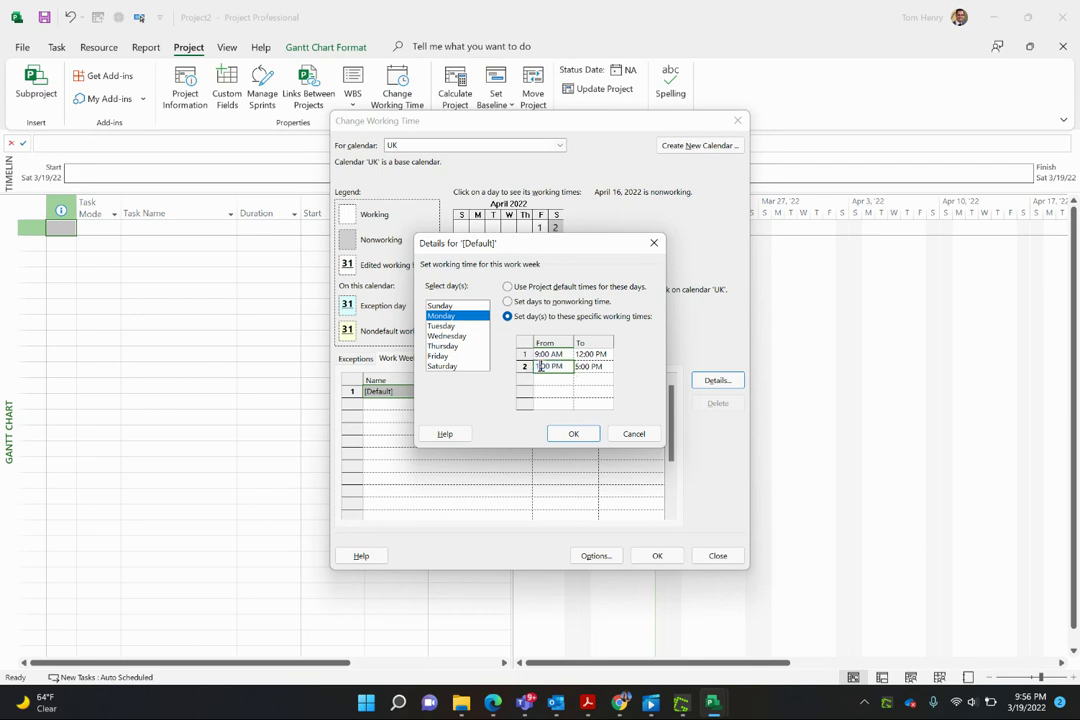
pyautogui.write('2')
pyautogui.click(604, 380)
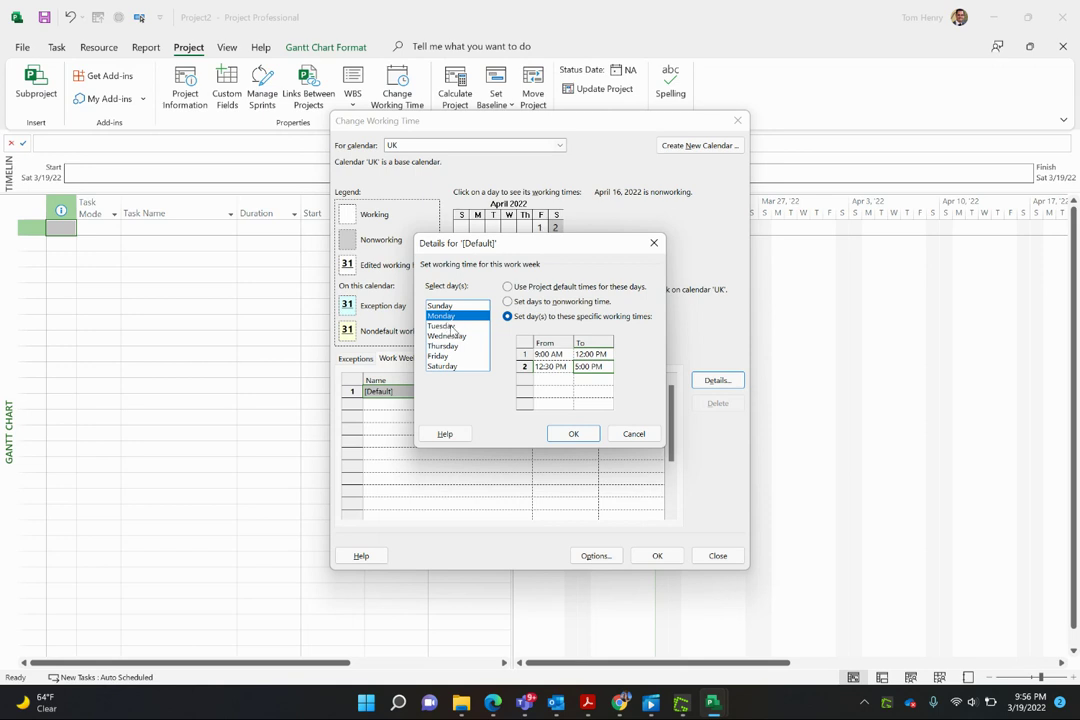
# Review the other weekdays, then give Tuesday specific working times starting at 9:00 AM
pyautogui.click(446, 326)
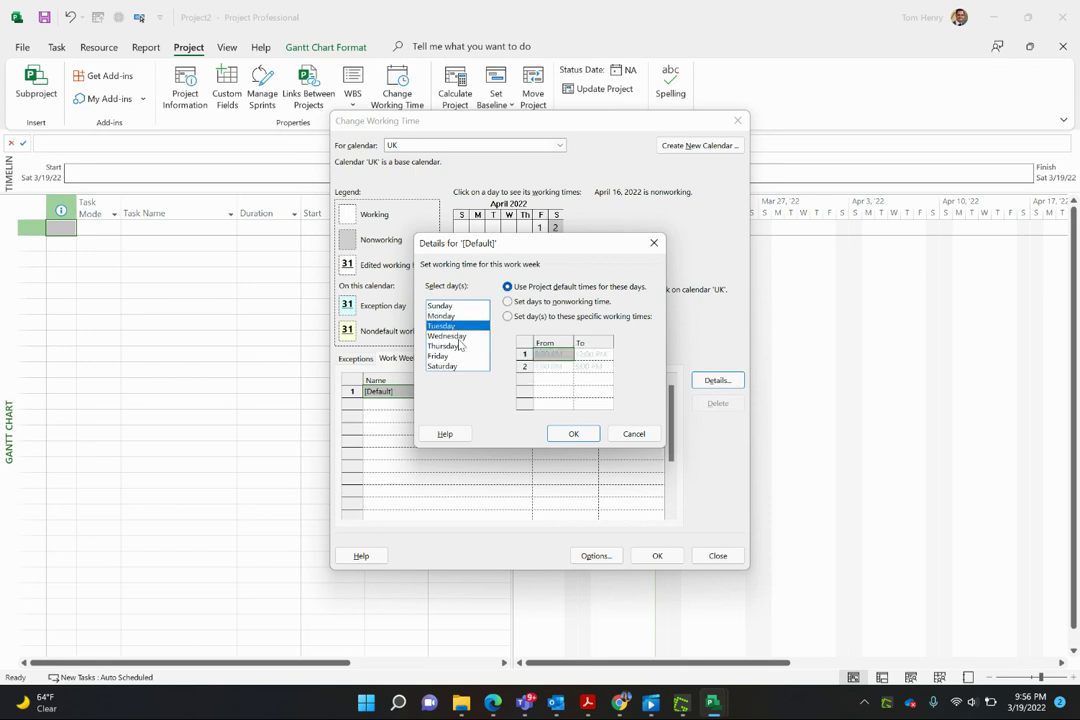
pyautogui.click(458, 337)
pyautogui.click(459, 346)
pyautogui.click(457, 356)
pyautogui.click(461, 317)
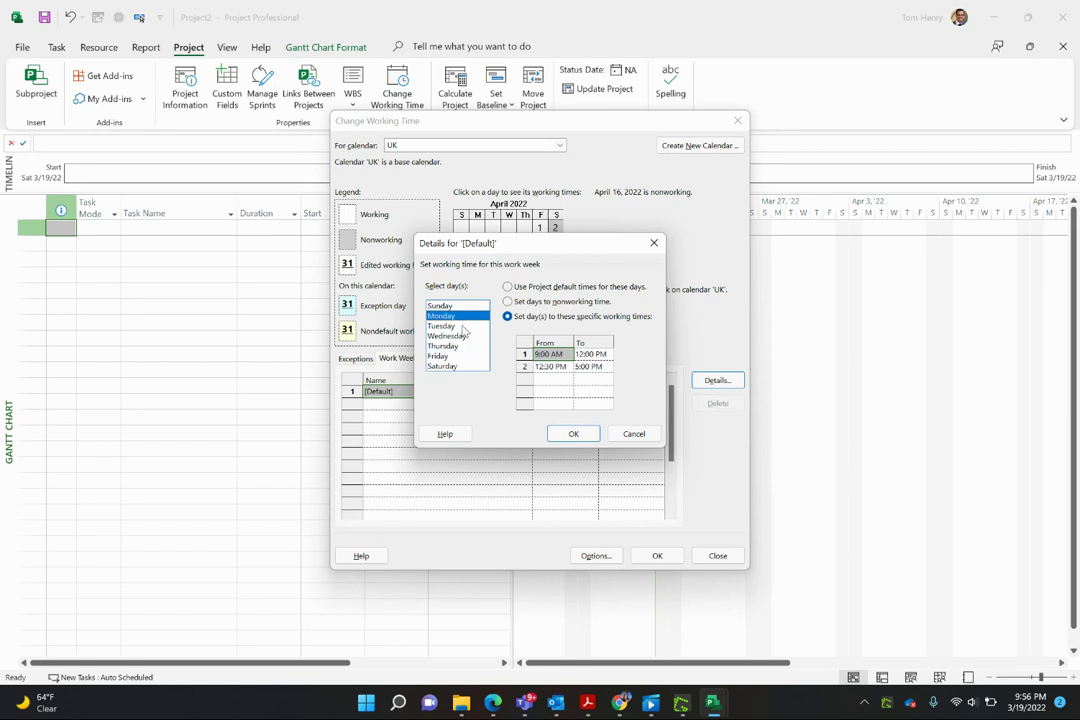
pyautogui.click(460, 326)
pyautogui.click(530, 316)
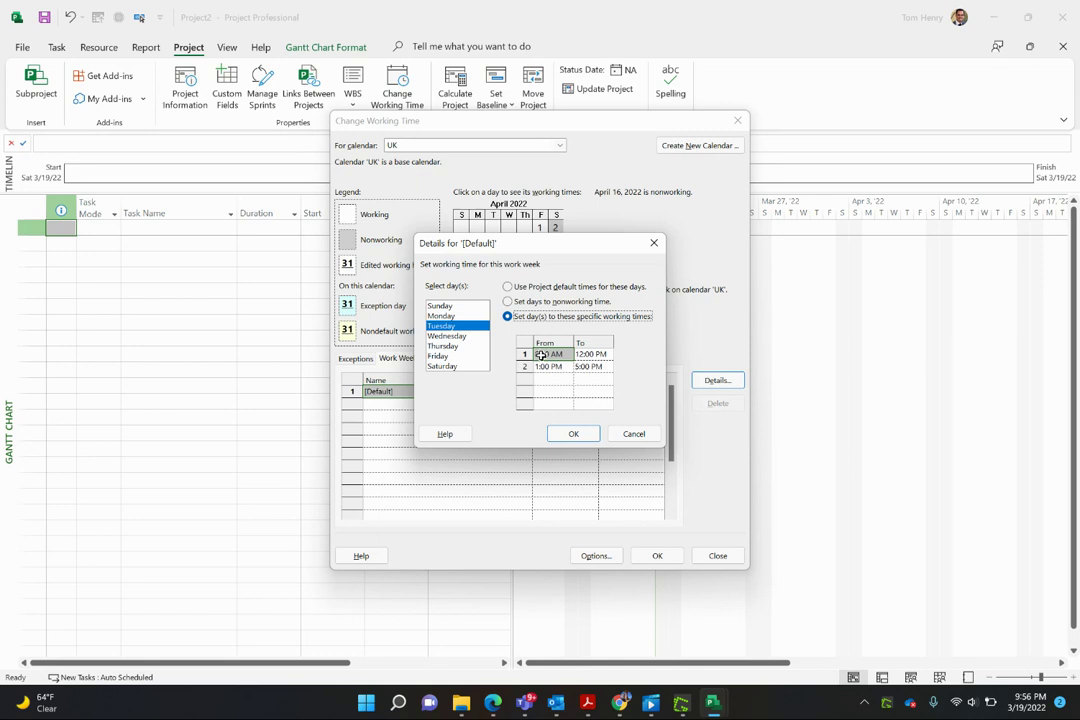
pyautogui.click(542, 355)
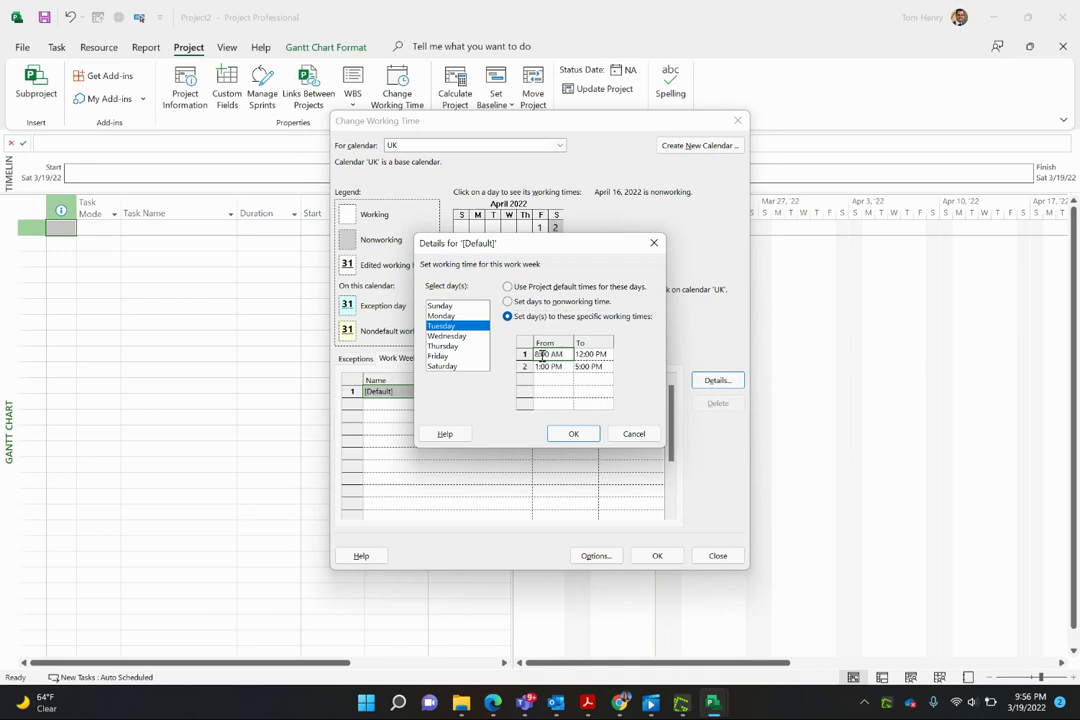
pyautogui.press('Delete')
pyautogui.write('9')
pyautogui.click(540, 367)
# Start Wednesday's working times at 9:00 AM and accept the work week changes
pyautogui.click(448, 337)
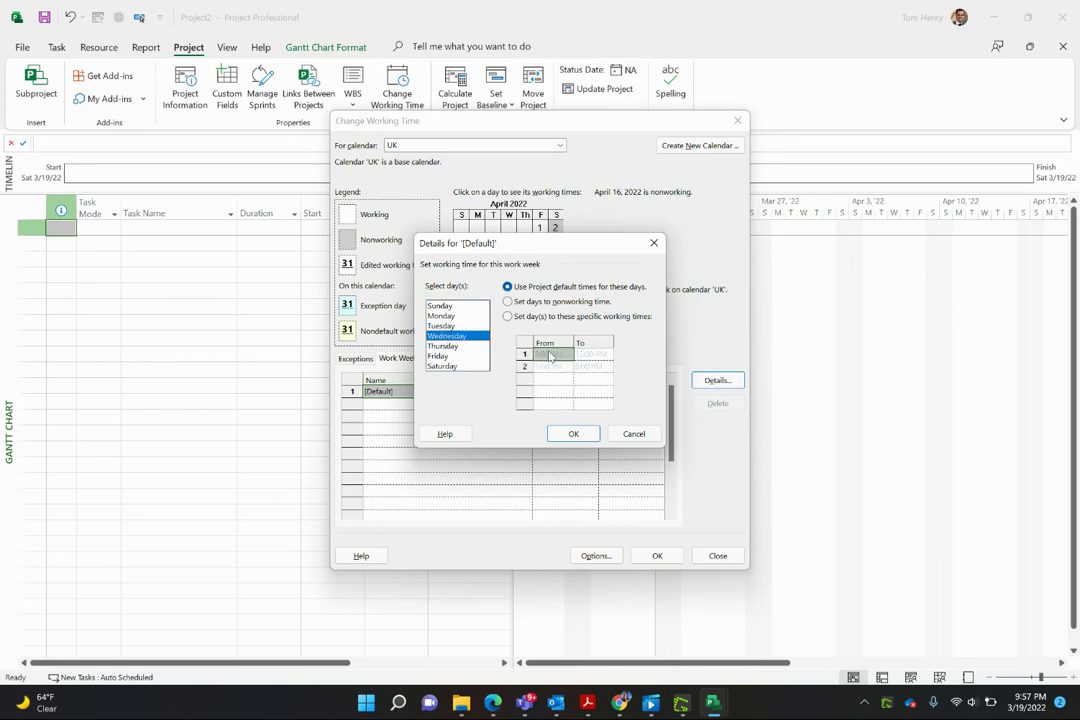
pyautogui.click(507, 316)
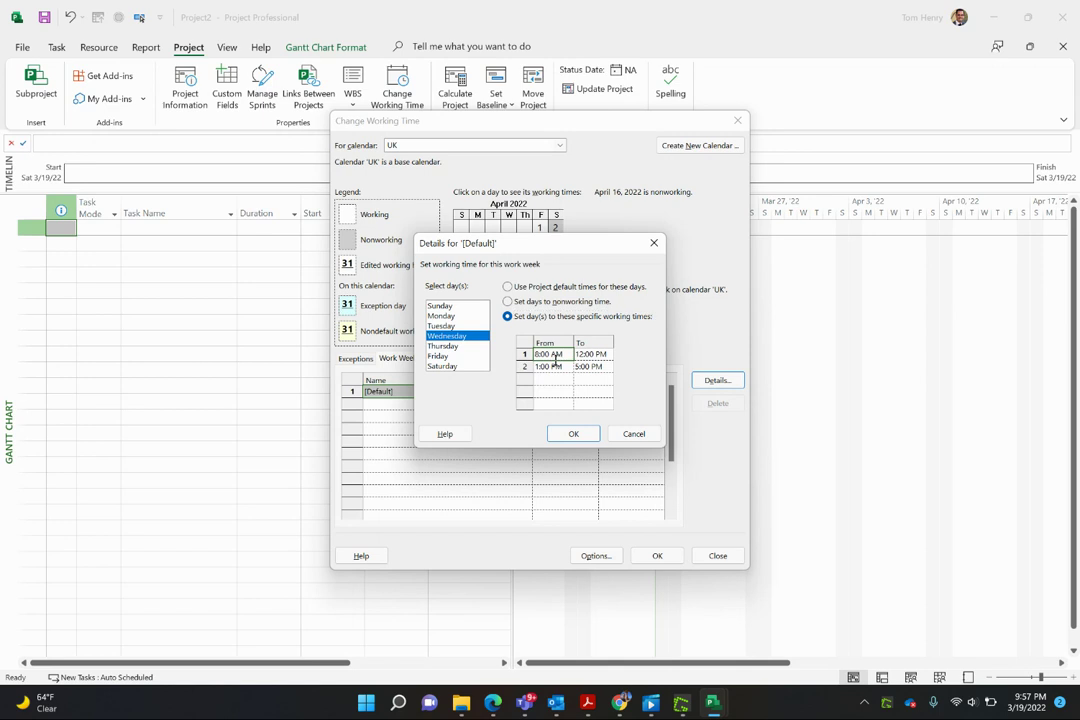
pyautogui.click(556, 356)
pyautogui.press('Delete')
pyautogui.press('Delete')
pyautogui.write('9:')
pyautogui.click(551, 367)
pyautogui.click(575, 434)
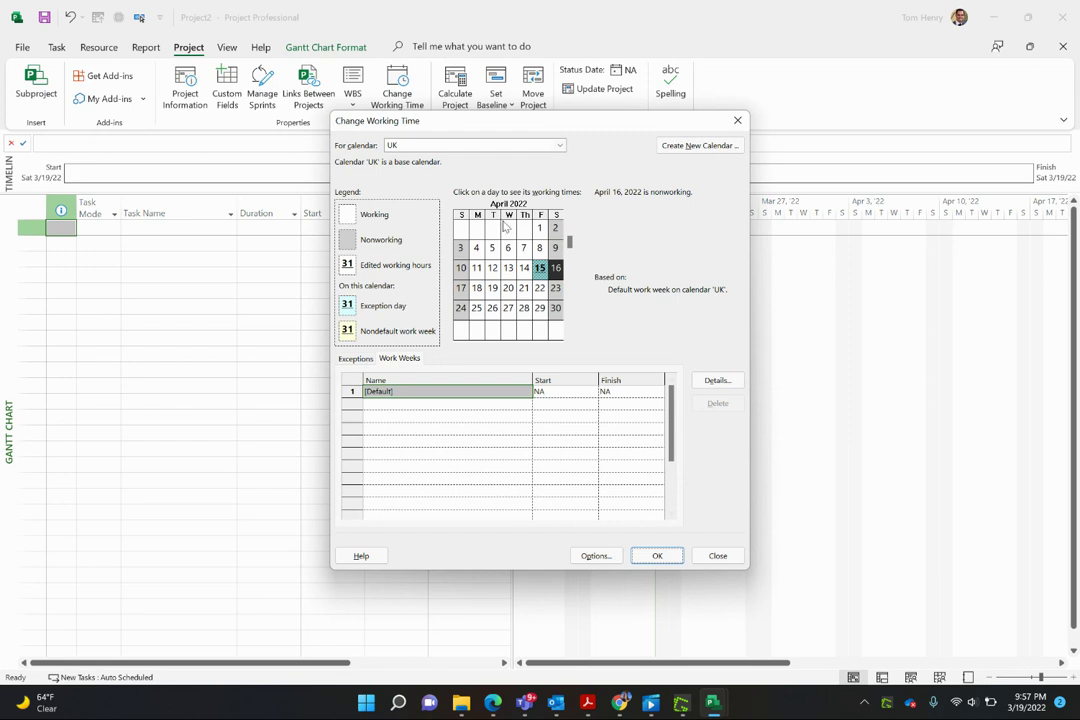
# Close Change Working Time and enter task 1 in the Gantt chart
pyautogui.click(655, 555)
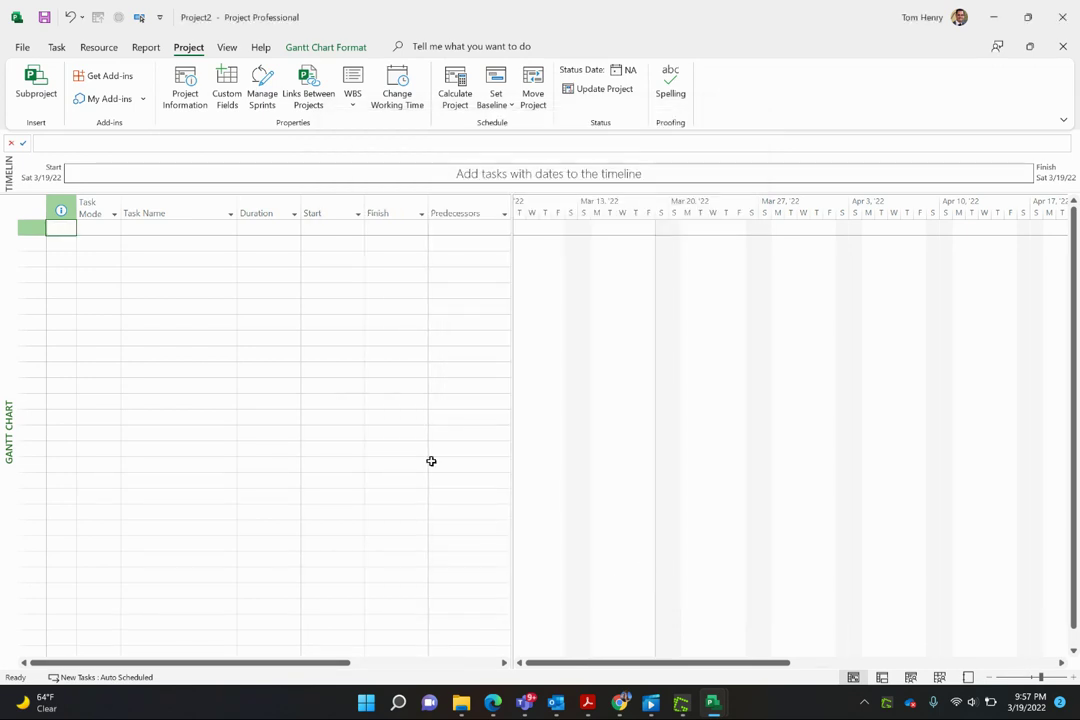
pyautogui.click(176, 229)
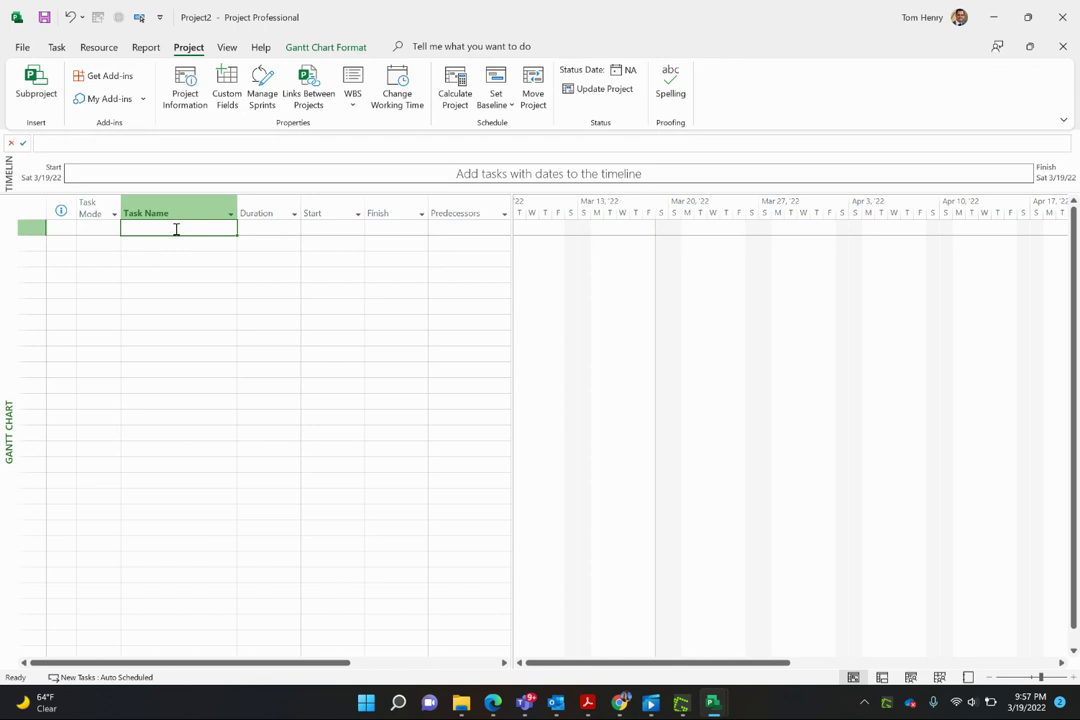
pyautogui.write('task 1')
pyautogui.press('Return')
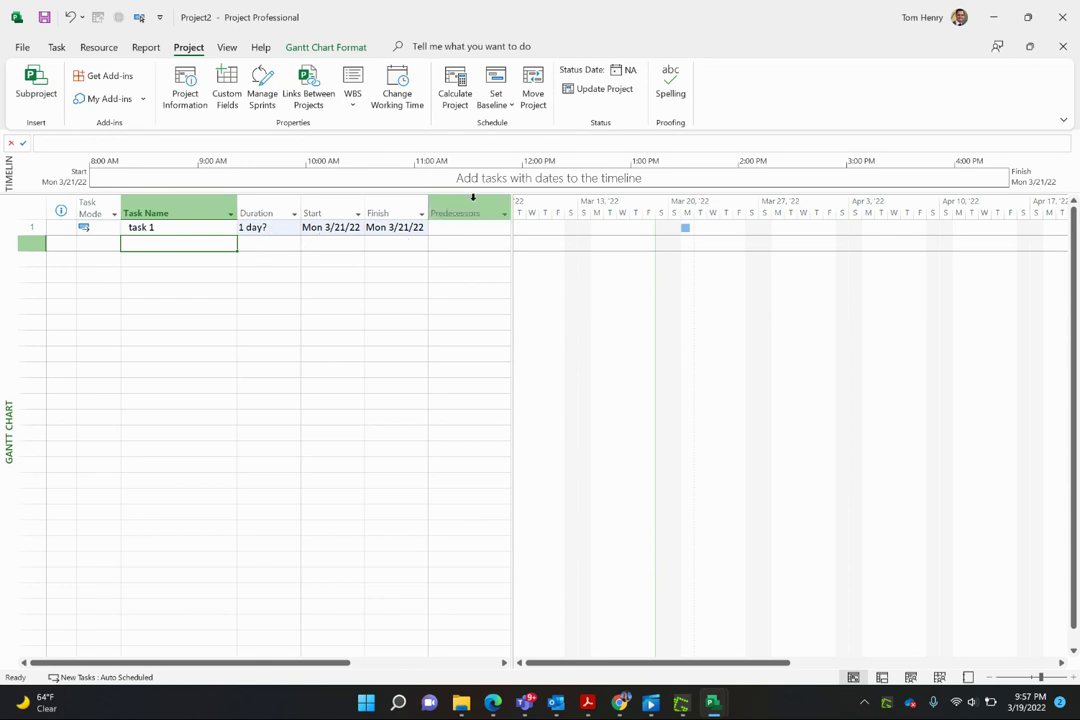
# Widen the task table and assign a work resource to task 1
pyautogui.click(197, 229)
pyautogui.moveTo(510, 236); pyautogui.dragTo(683, 236)
pyautogui.click(553, 228)
pyautogui.write('tom')
pyautogui.press('Return')
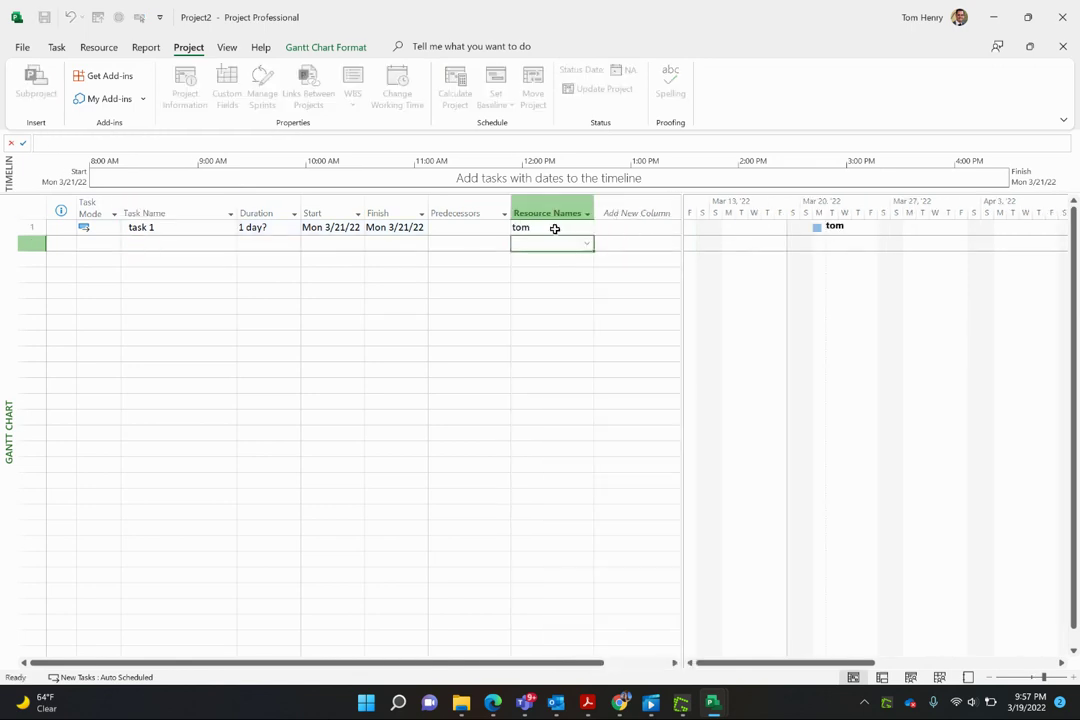
# Add a Work column showing task 1's 7.5 hrs and switch to the Resource Sheet
pyautogui.click(156, 229)
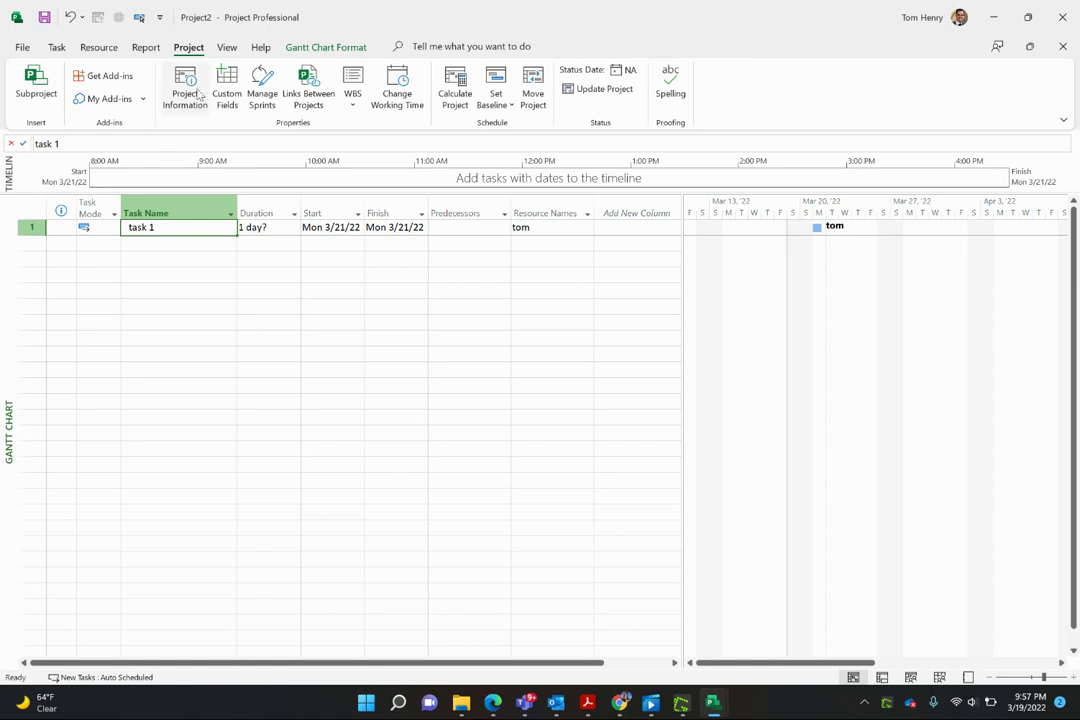
pyautogui.click(225, 47)
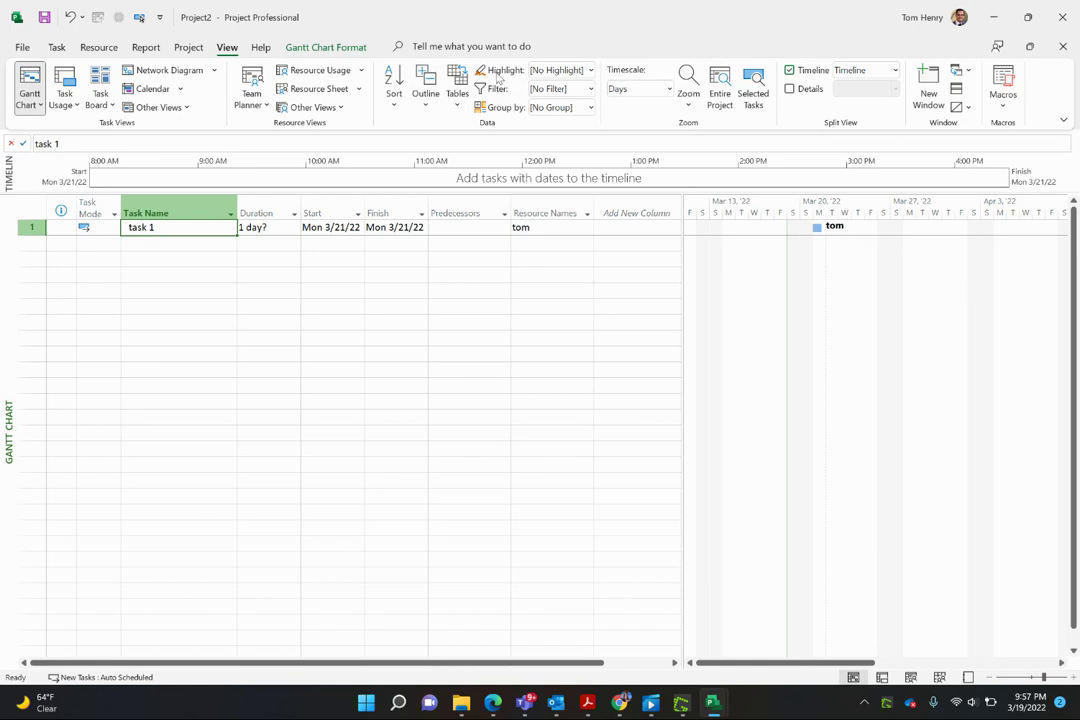
pyautogui.click(520, 242)
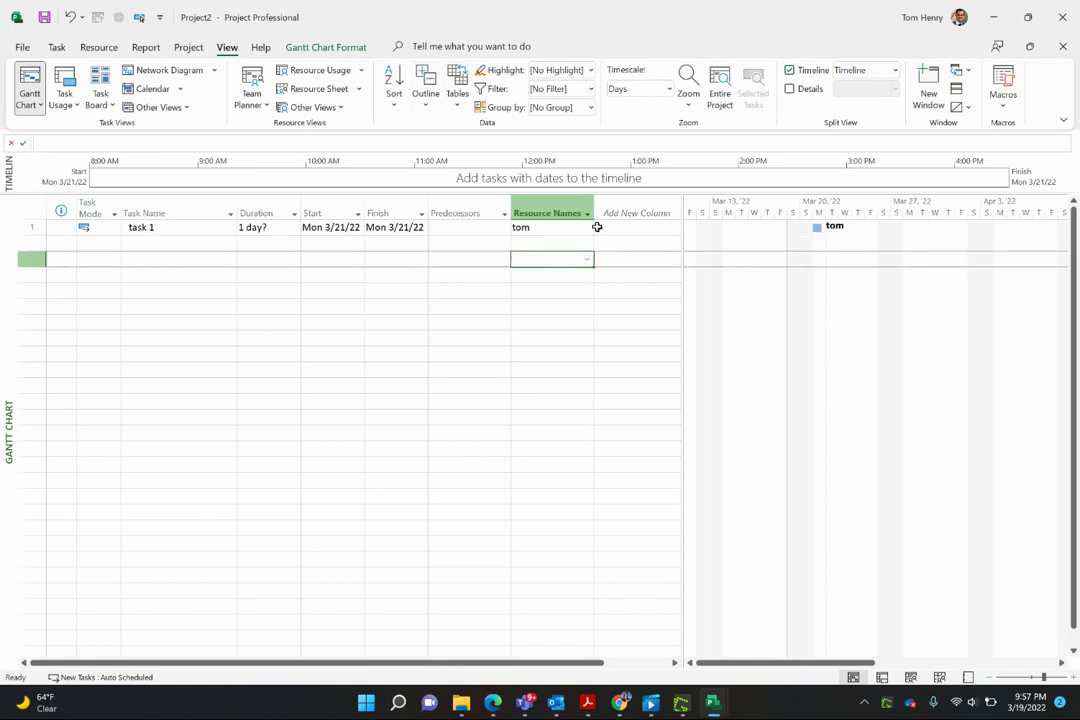
pyautogui.click(615, 213)
pyautogui.write('wo')
pyautogui.press('Return')
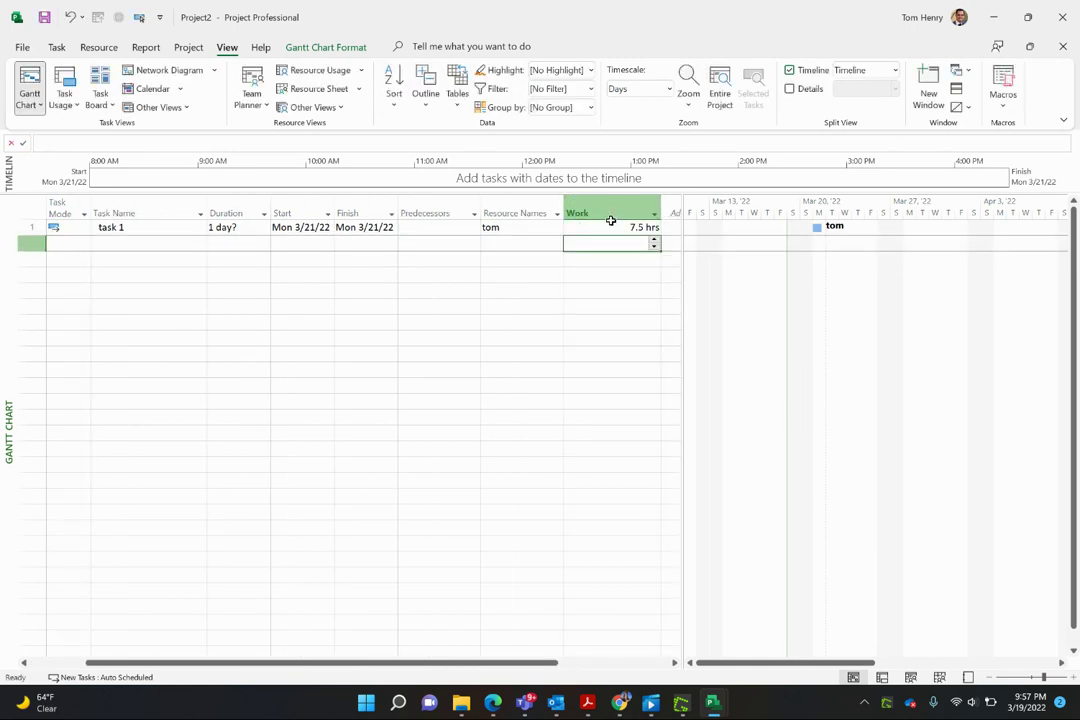
pyautogui.click(603, 228)
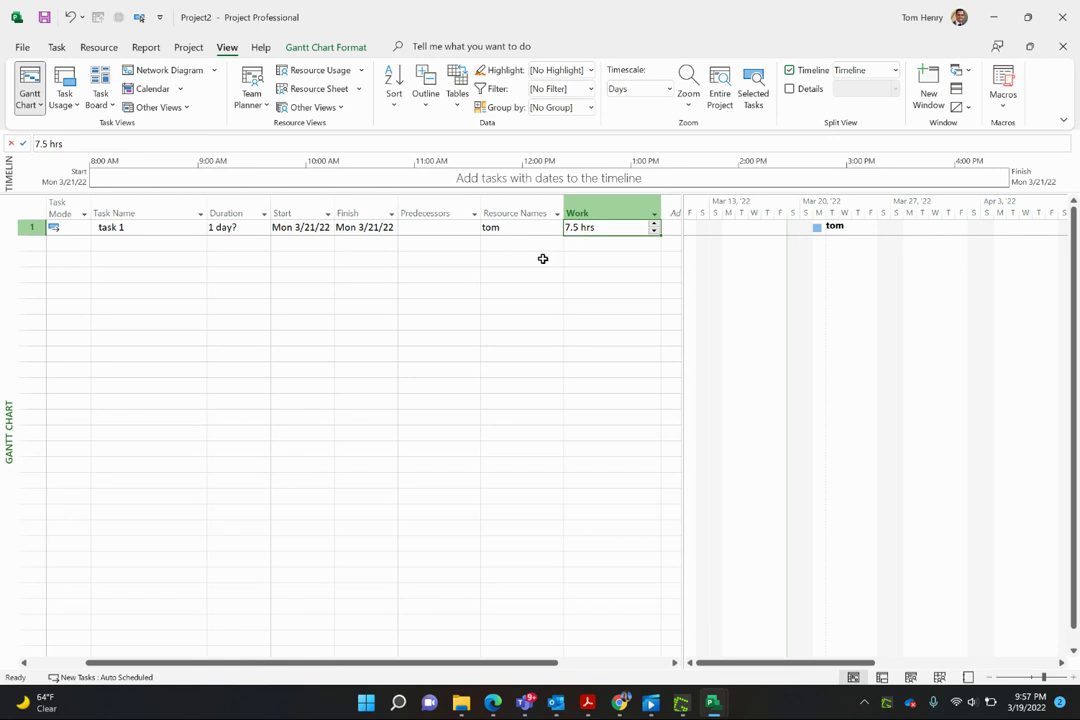
pyautogui.click(318, 89)
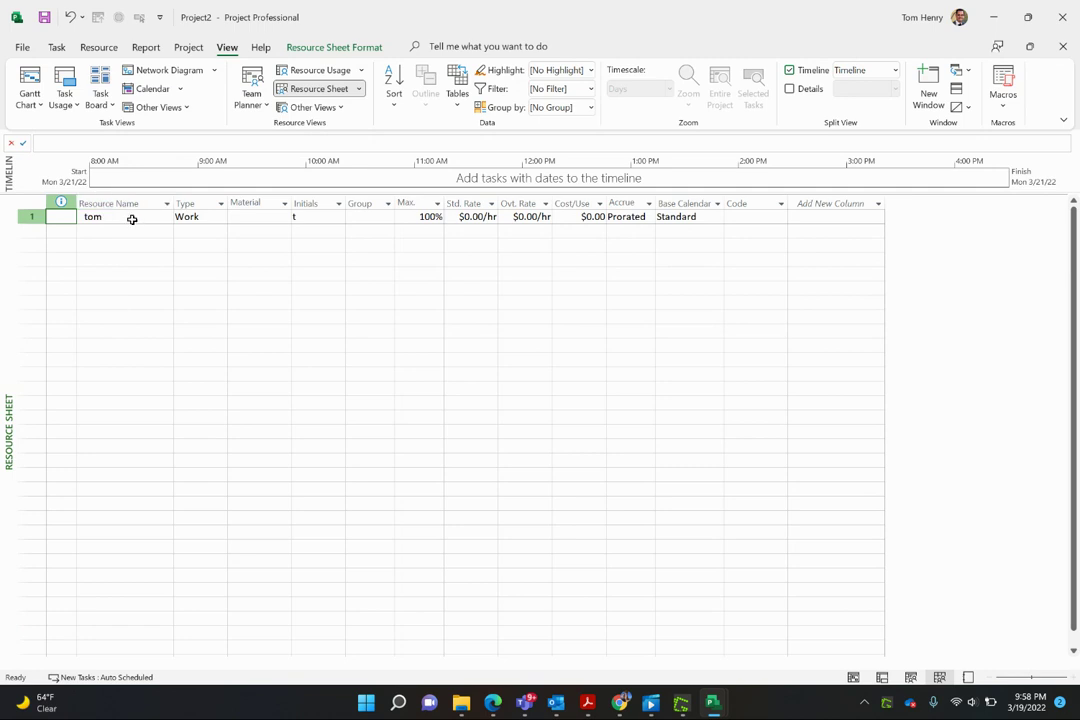
pyautogui.click(10, 47)
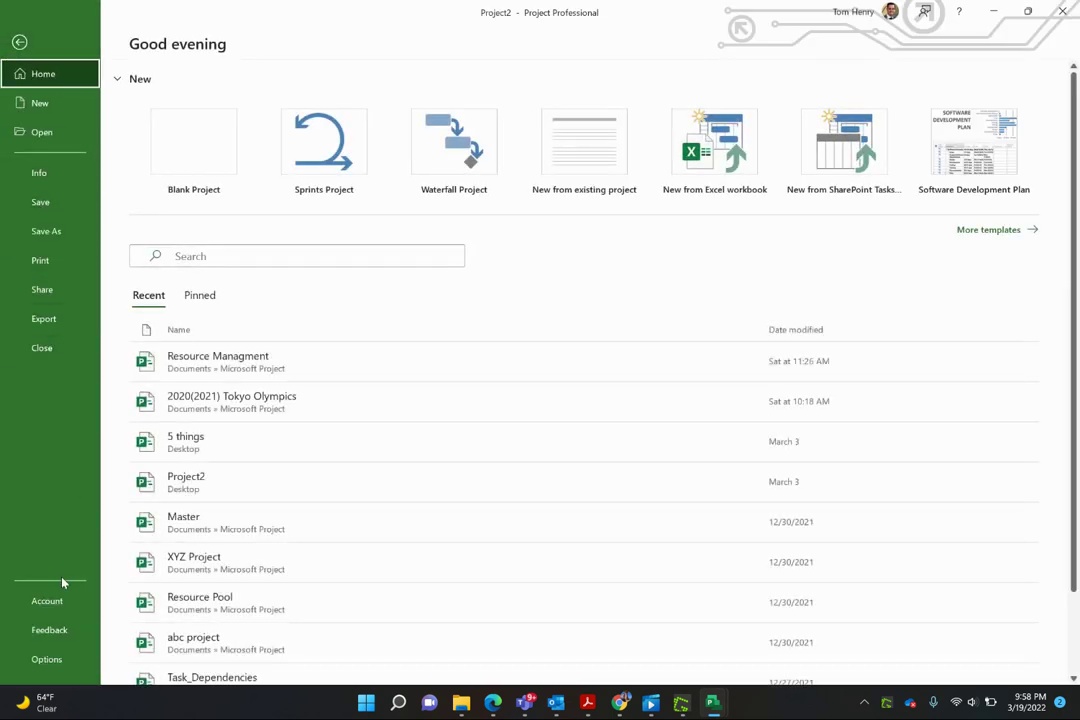
# Review the Schedule page of Project Options and cancel without changes
pyautogui.press('Escape')
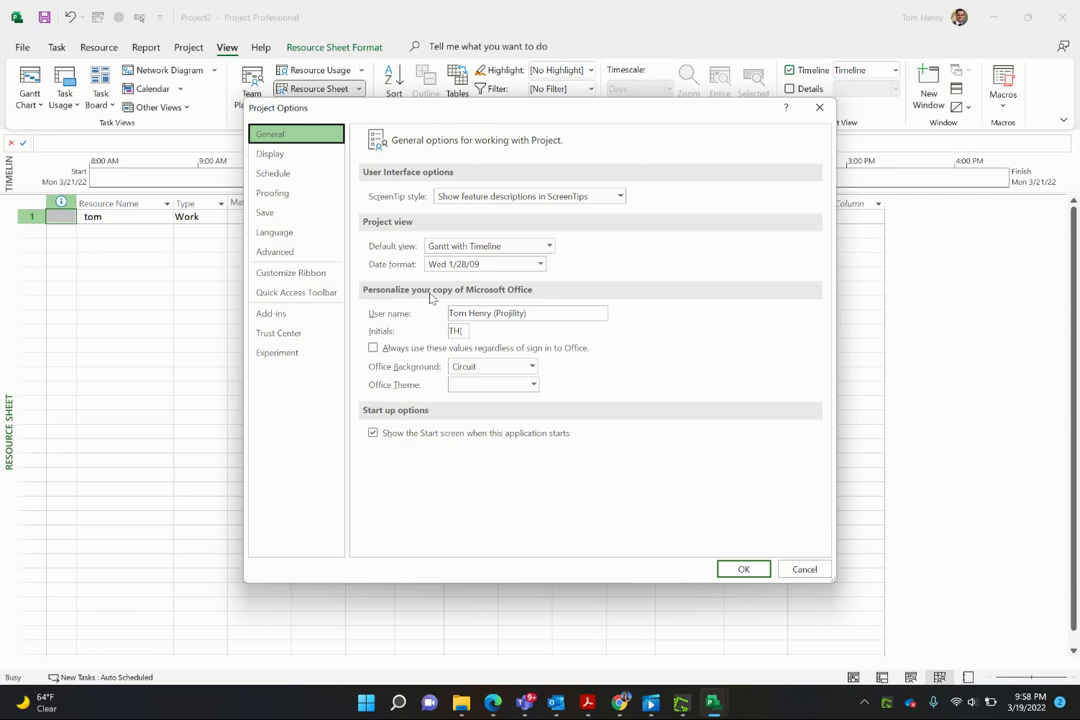
pyautogui.click(290, 174)
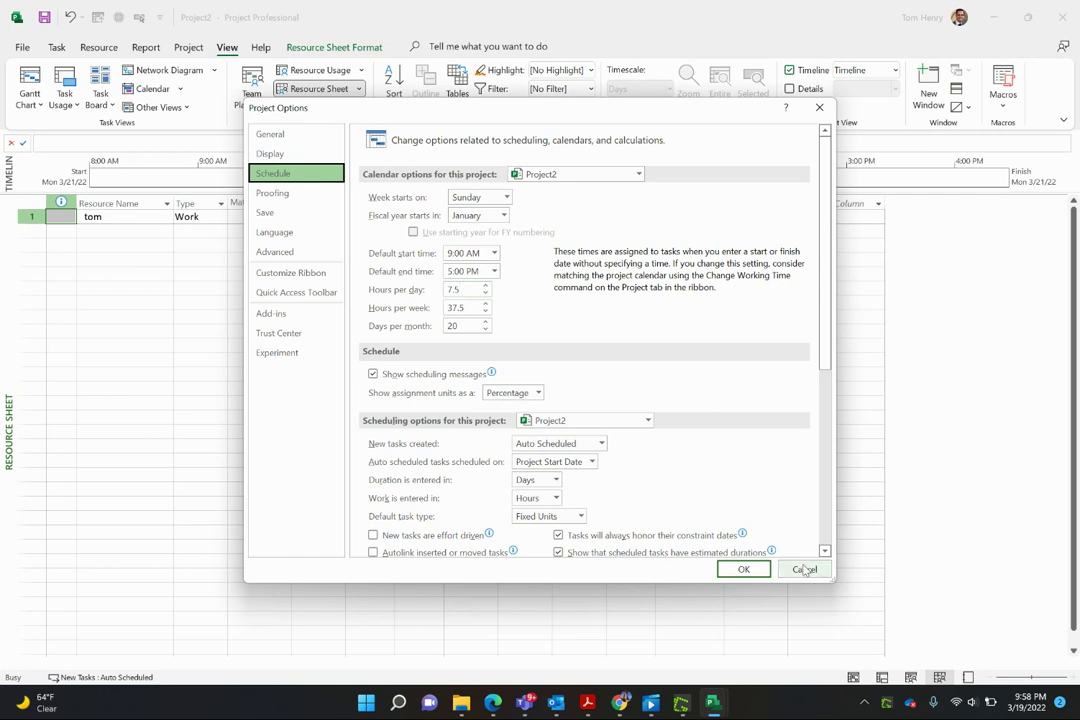
pyautogui.click(744, 569)
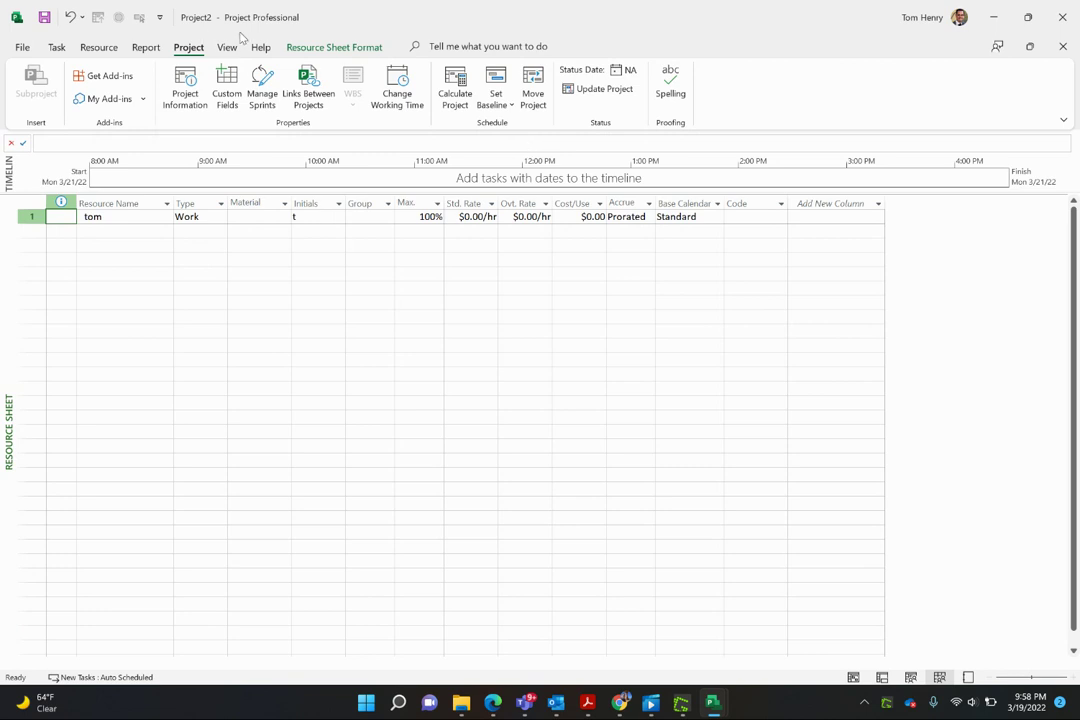
# Choose UK as the project calendar in Project Information
pyautogui.click(185, 90)
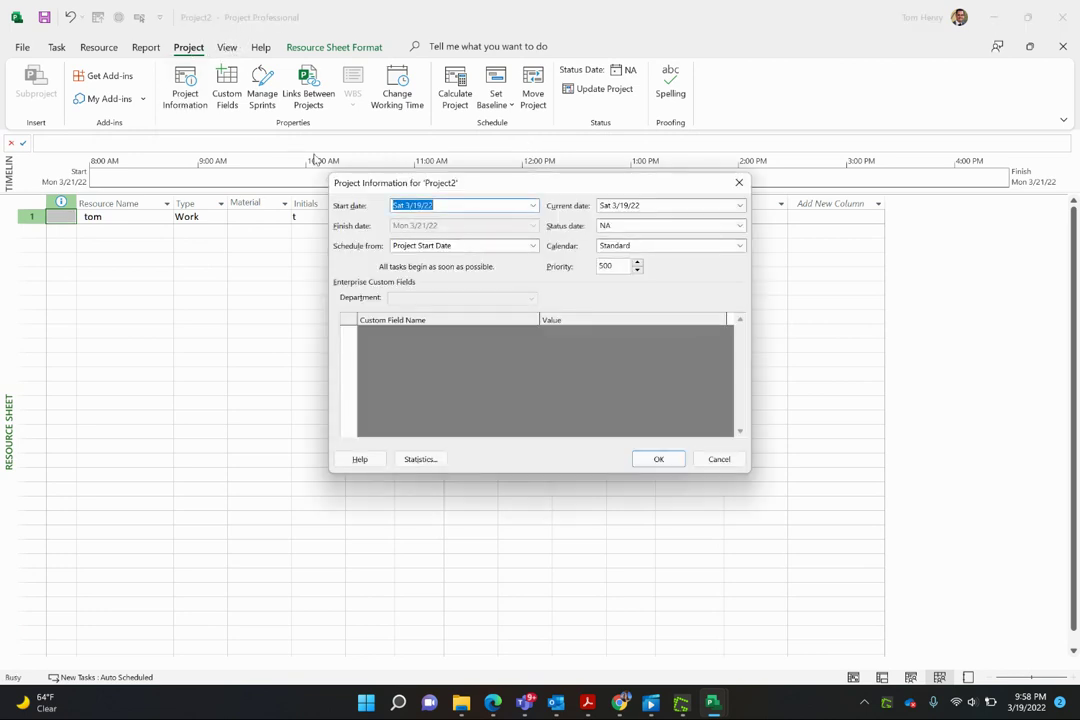
pyautogui.click(640, 245)
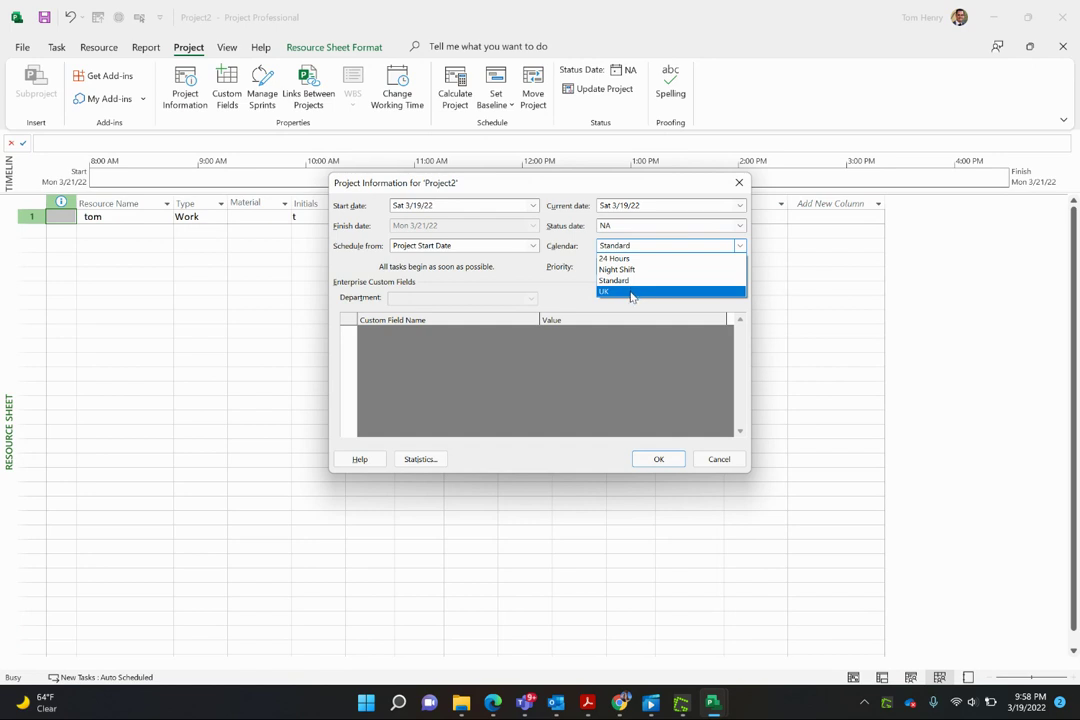
pyautogui.click(630, 292)
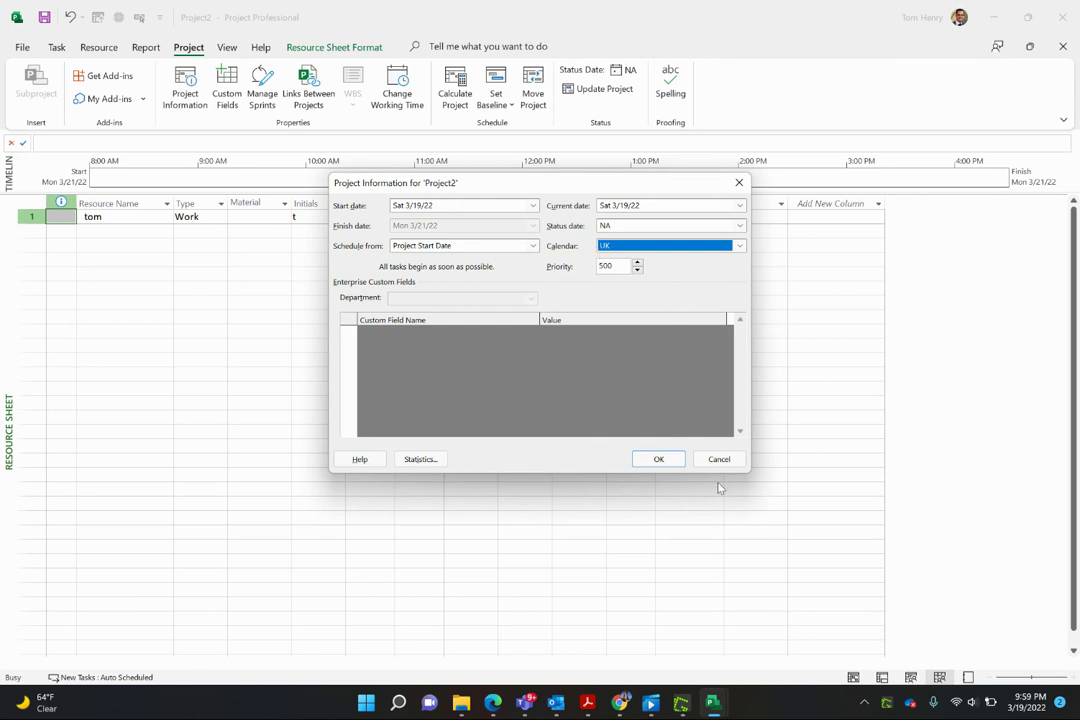
pyautogui.click(662, 458)
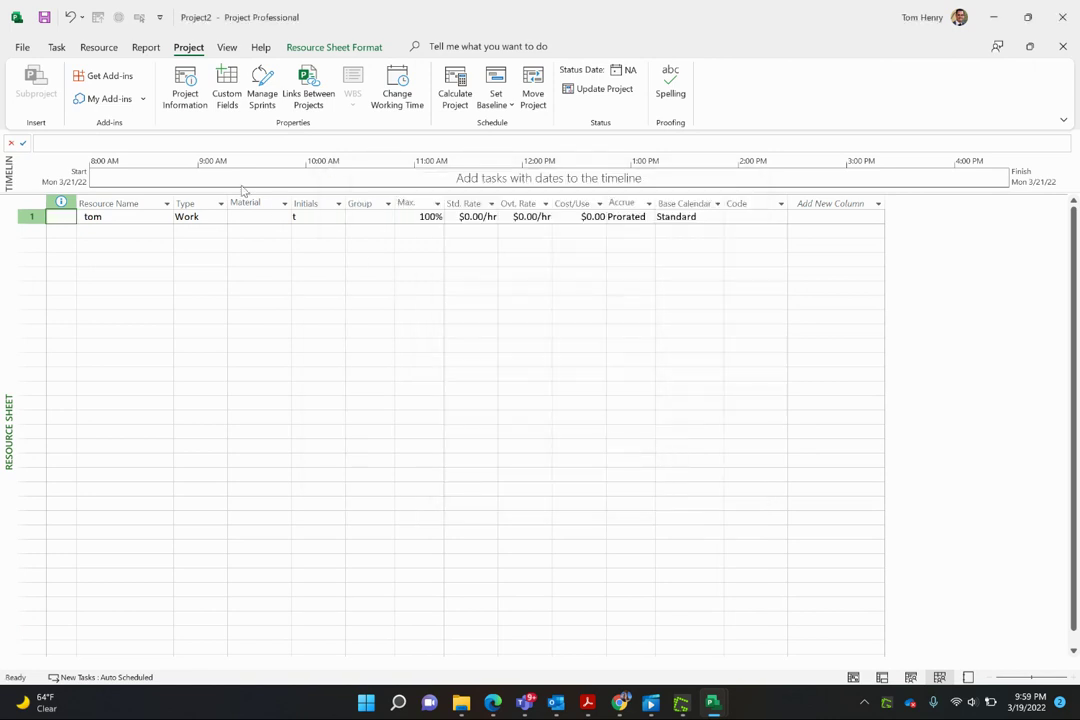
# Add a second resource and set the first resource's base calendar to UK
pyautogui.click(130, 217)
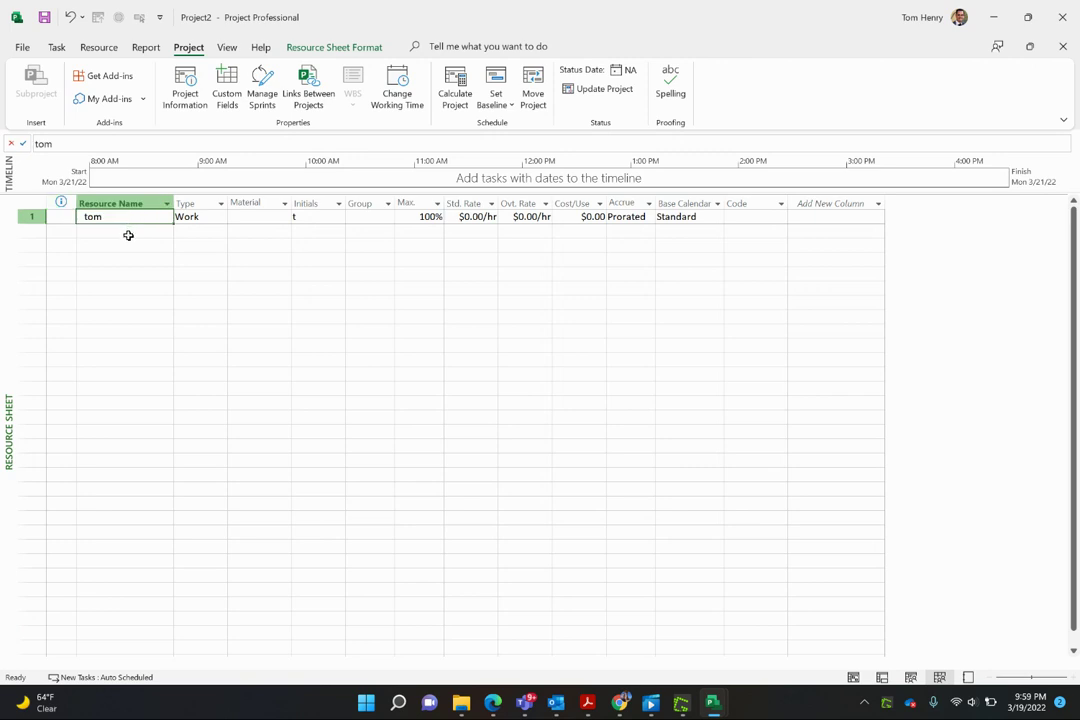
pyautogui.click(129, 235)
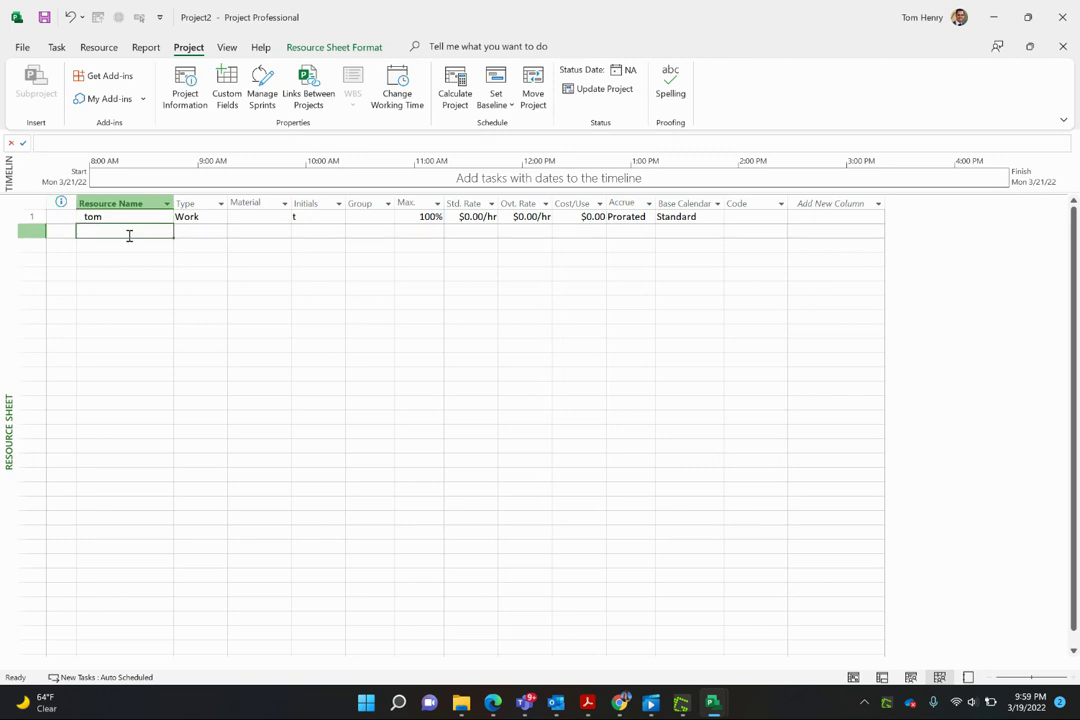
pyautogui.write('A')
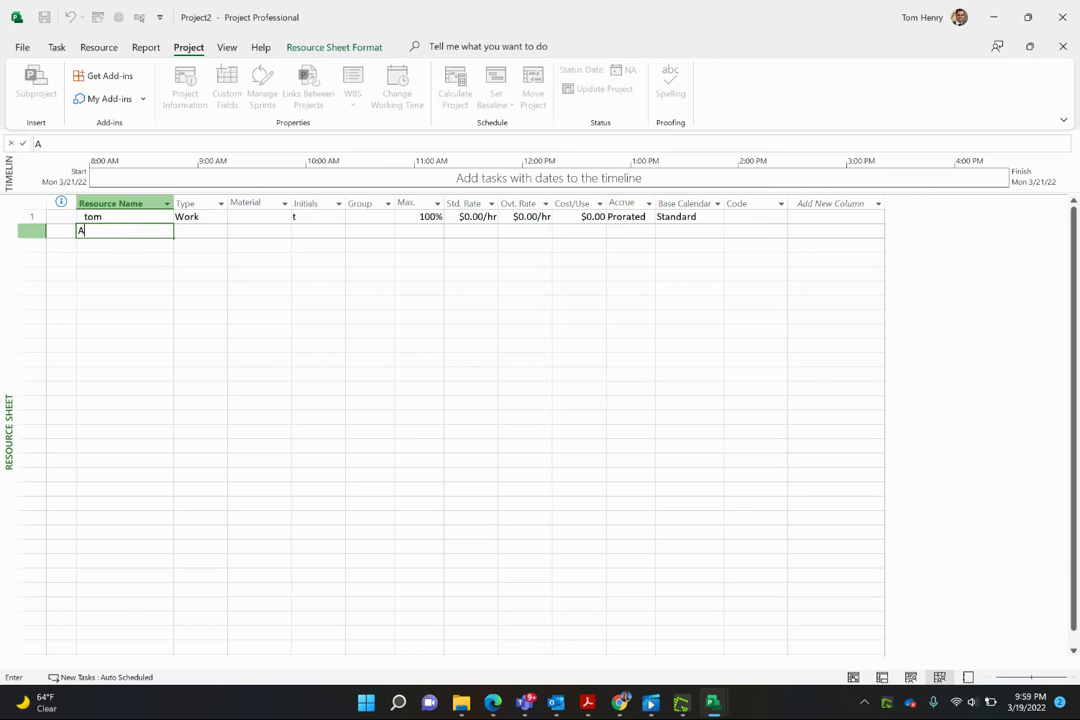
pyautogui.write('lesa')
pyautogui.press('Return')
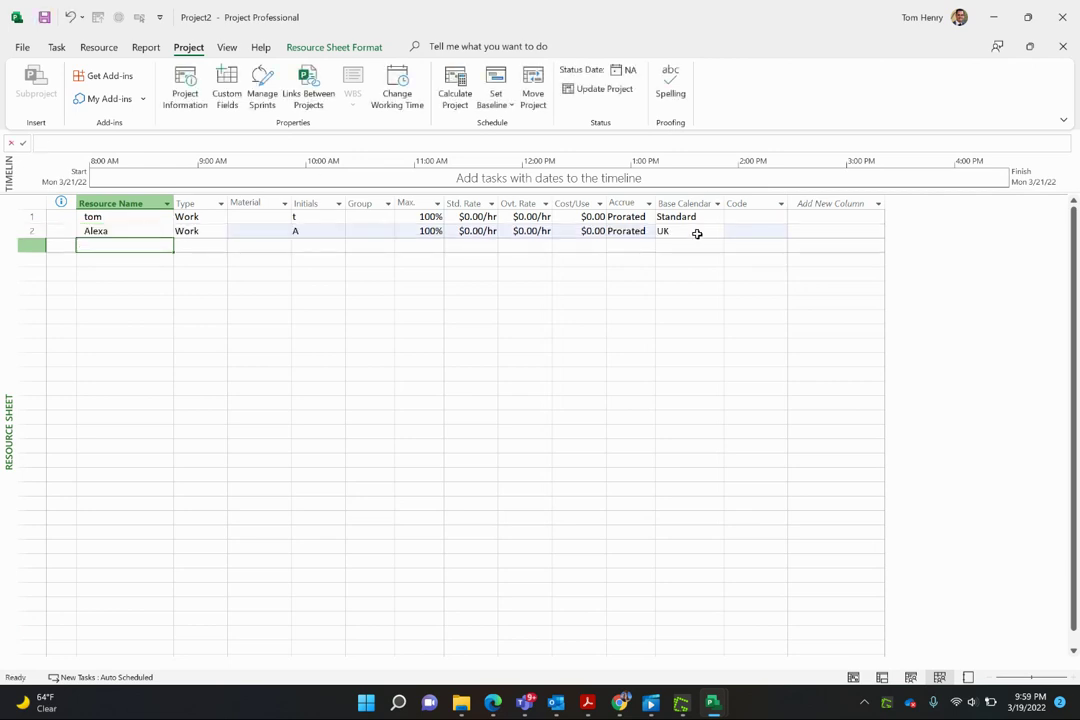
pyautogui.click(697, 233)
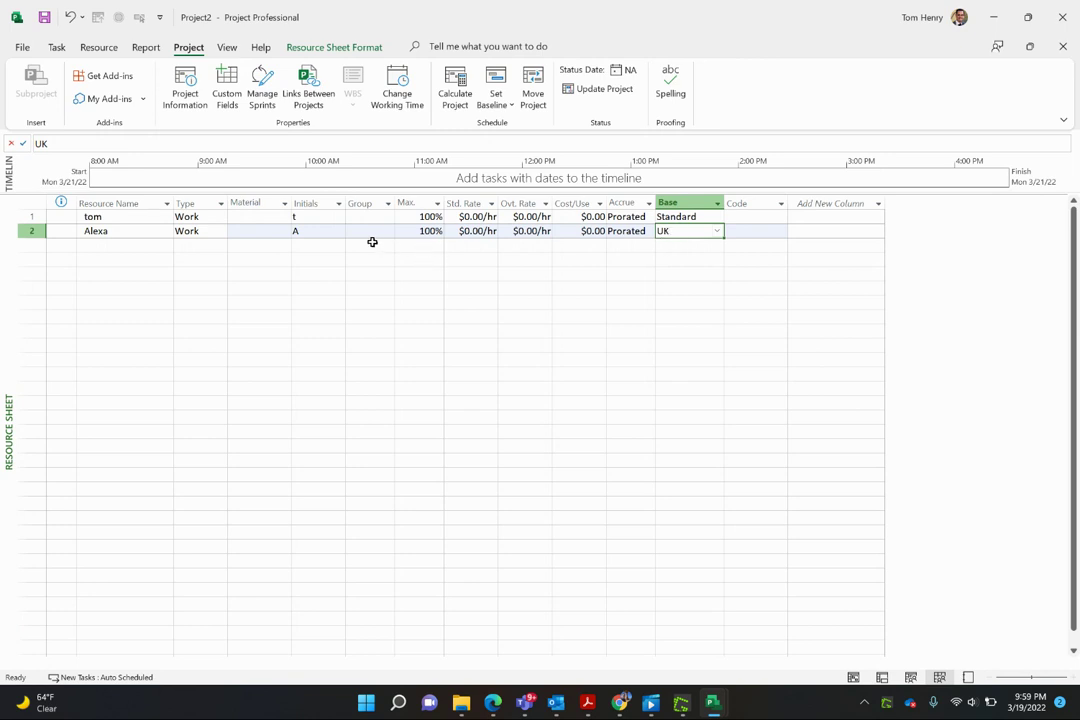
pyautogui.click(692, 216)
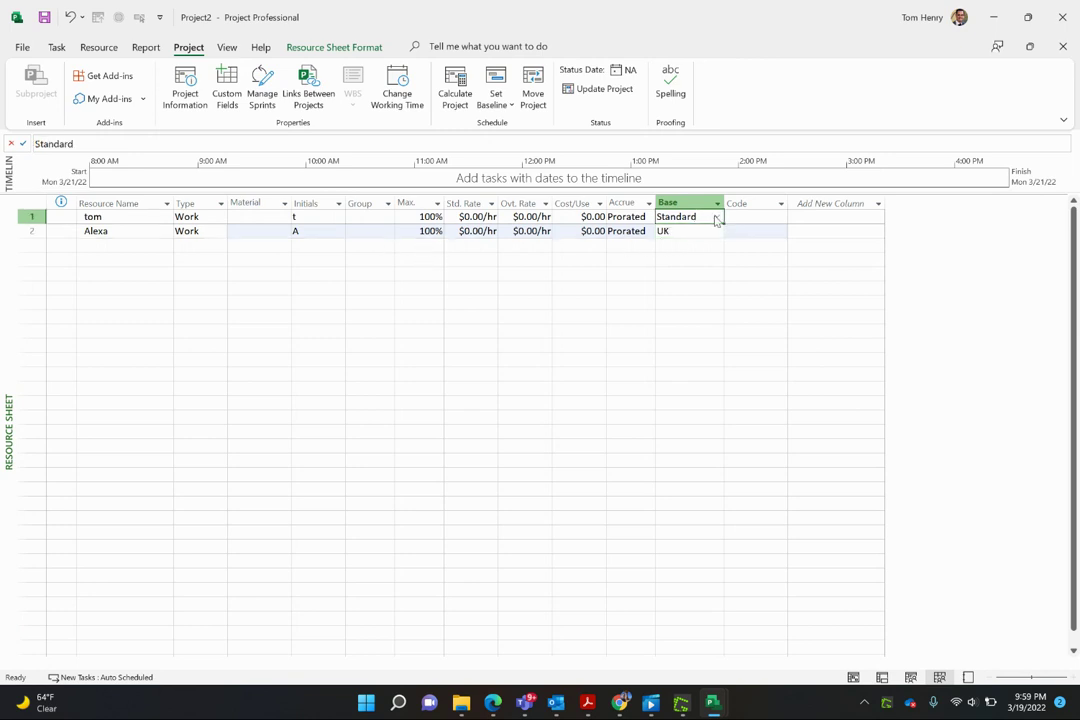
pyautogui.click(716, 218)
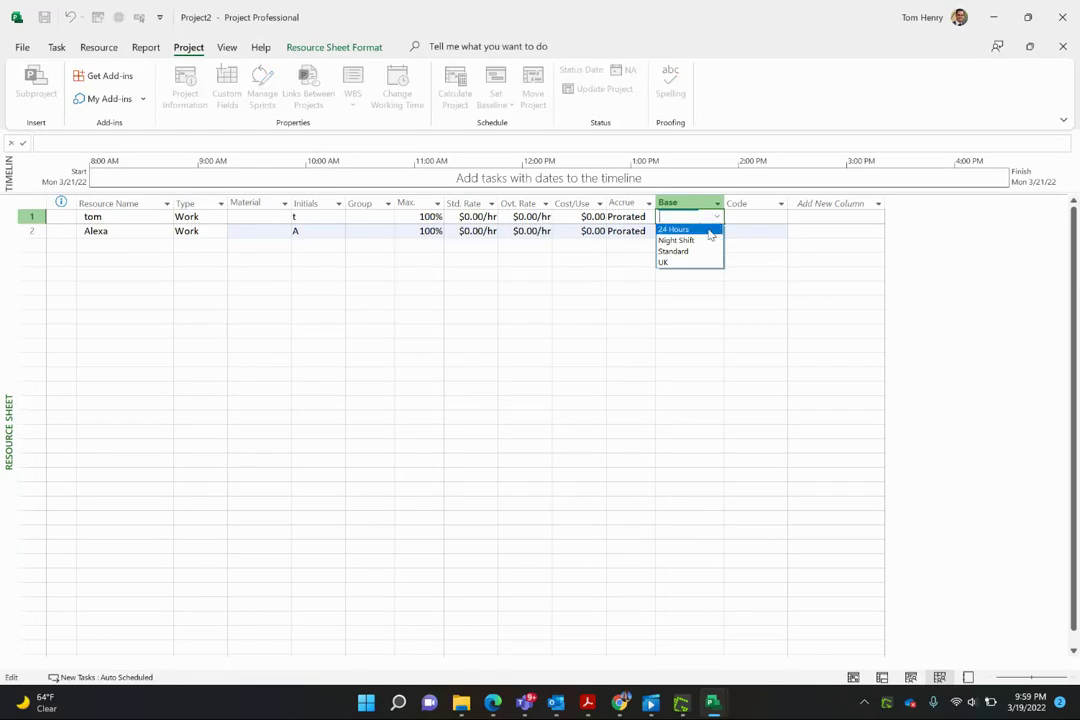
pyautogui.click(688, 263)
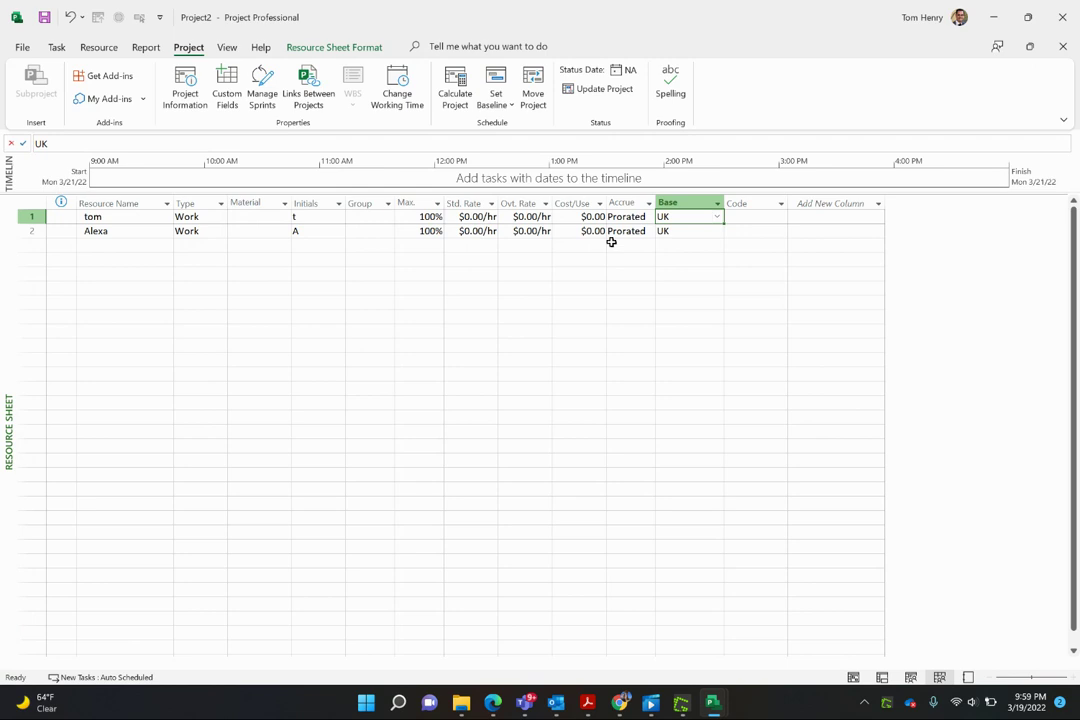
# Add the third and fourth resources and set the fourth's base calendar to Standard
pyautogui.click(94, 245)
pyautogui.write('Laurence')
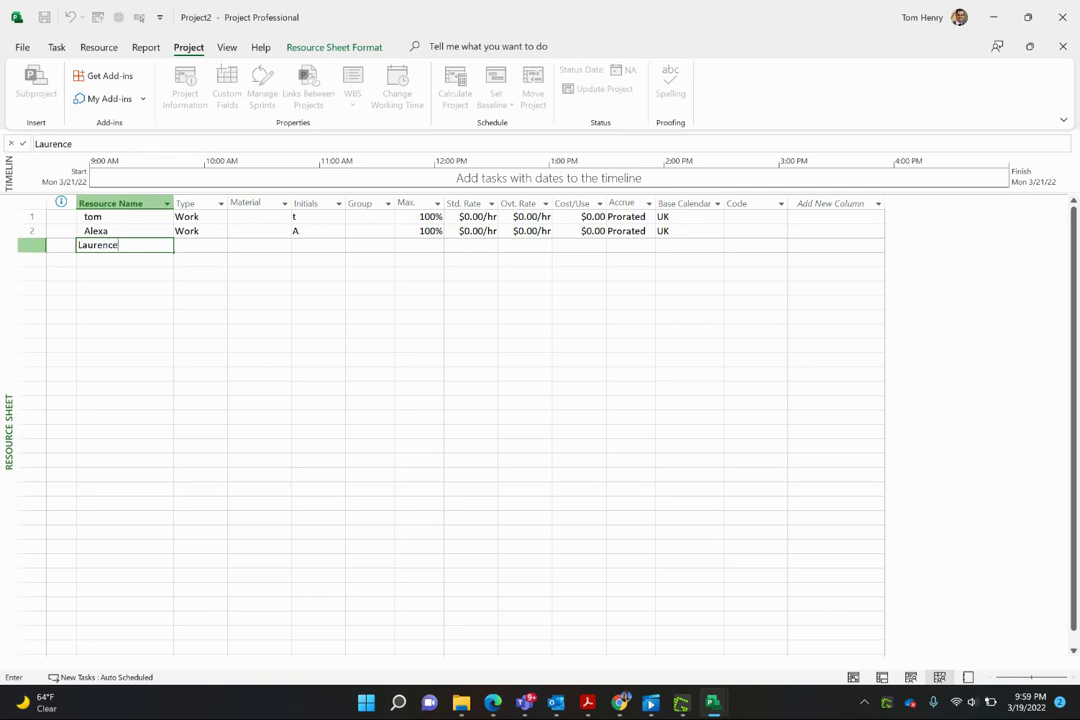
pyautogui.press('Return')
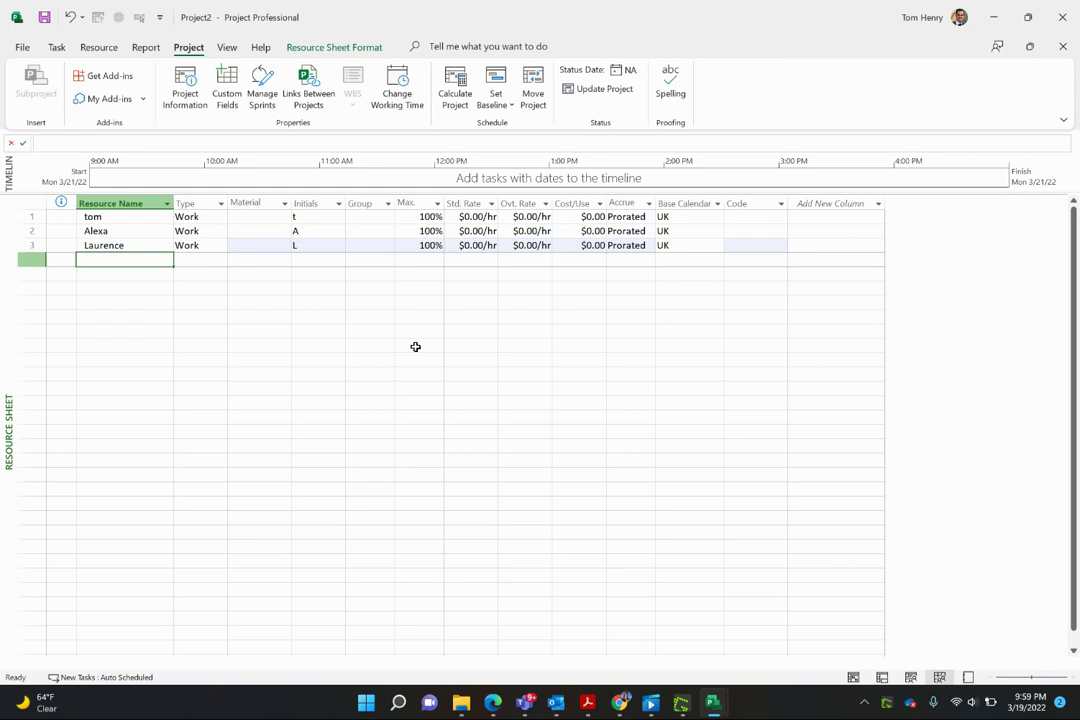
pyautogui.write('Krysta')
pyautogui.press('Tab')
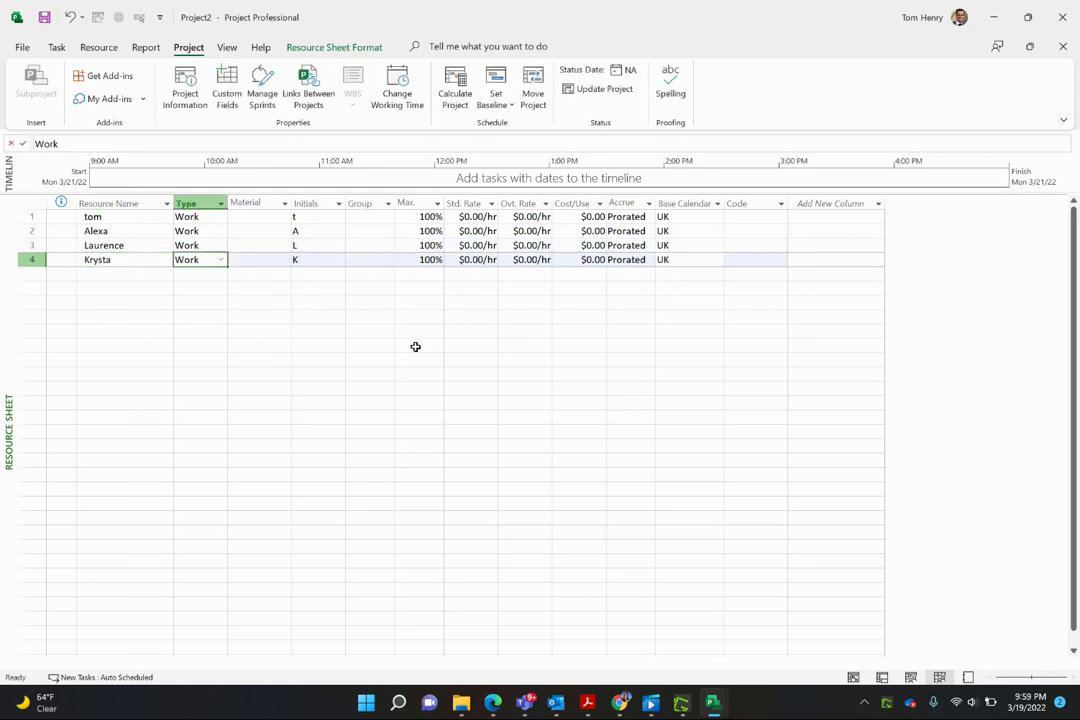
pyautogui.click(677, 258)
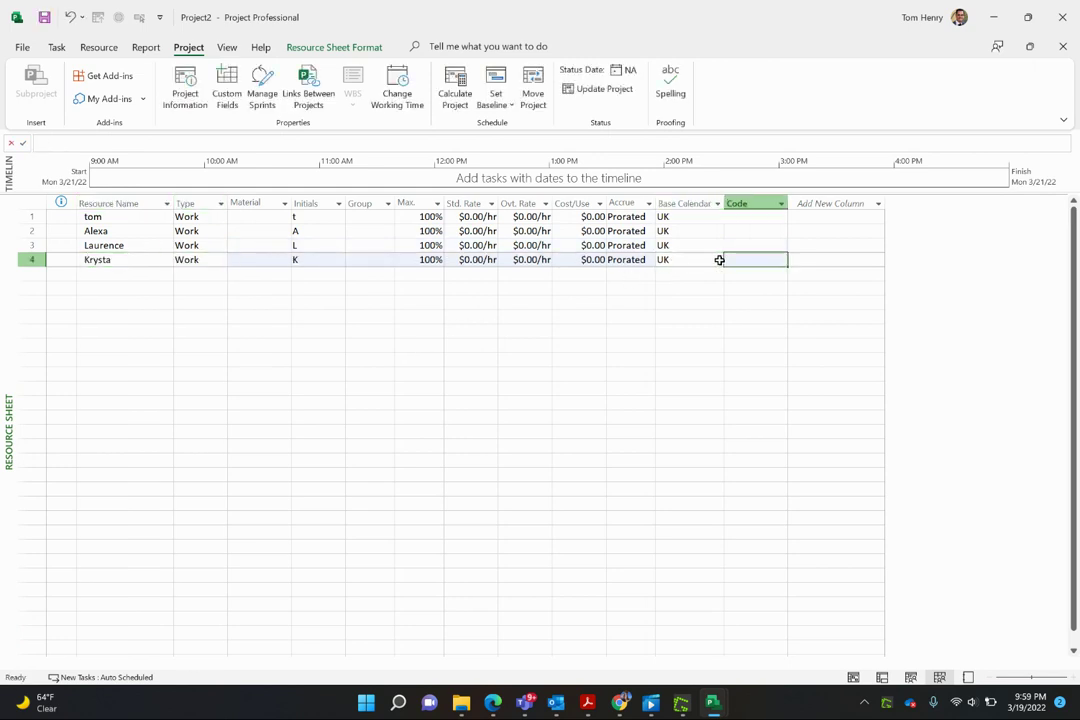
pyautogui.click(718, 260)
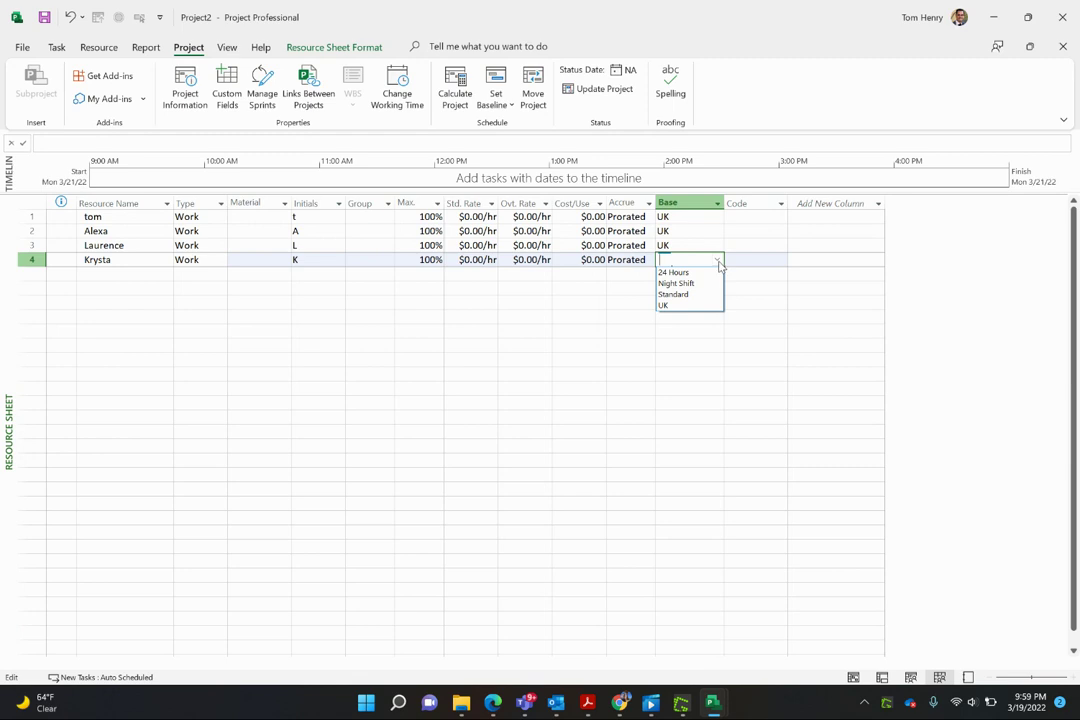
pyautogui.click(688, 294)
pyautogui.click(232, 301)
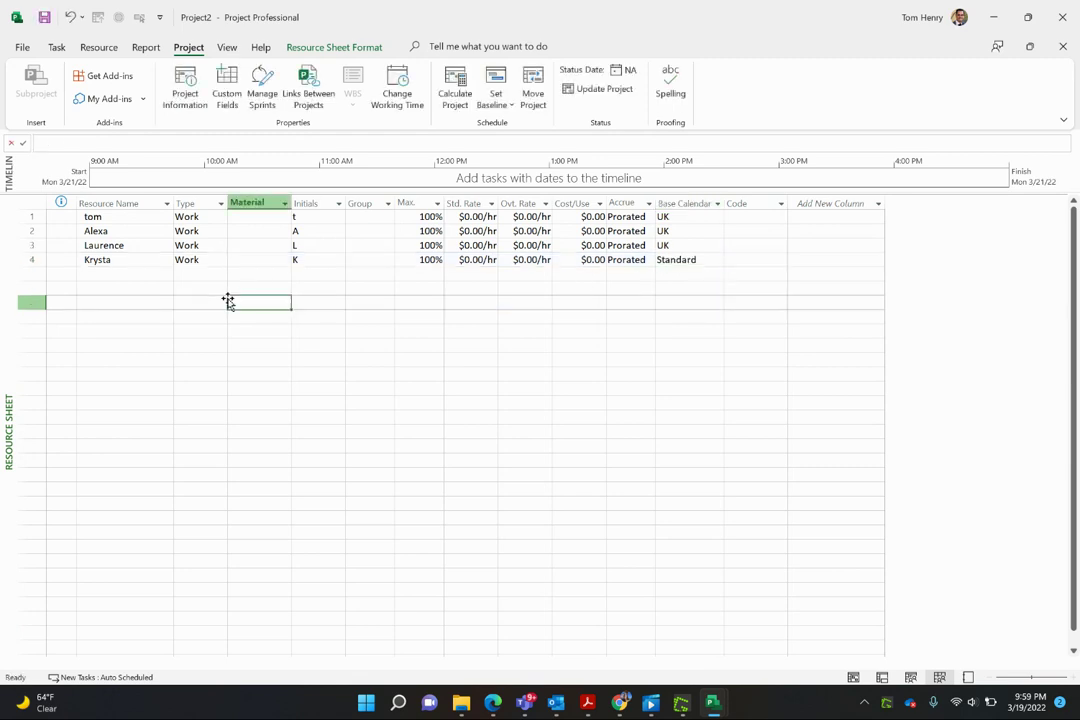
pyautogui.click(688, 260)
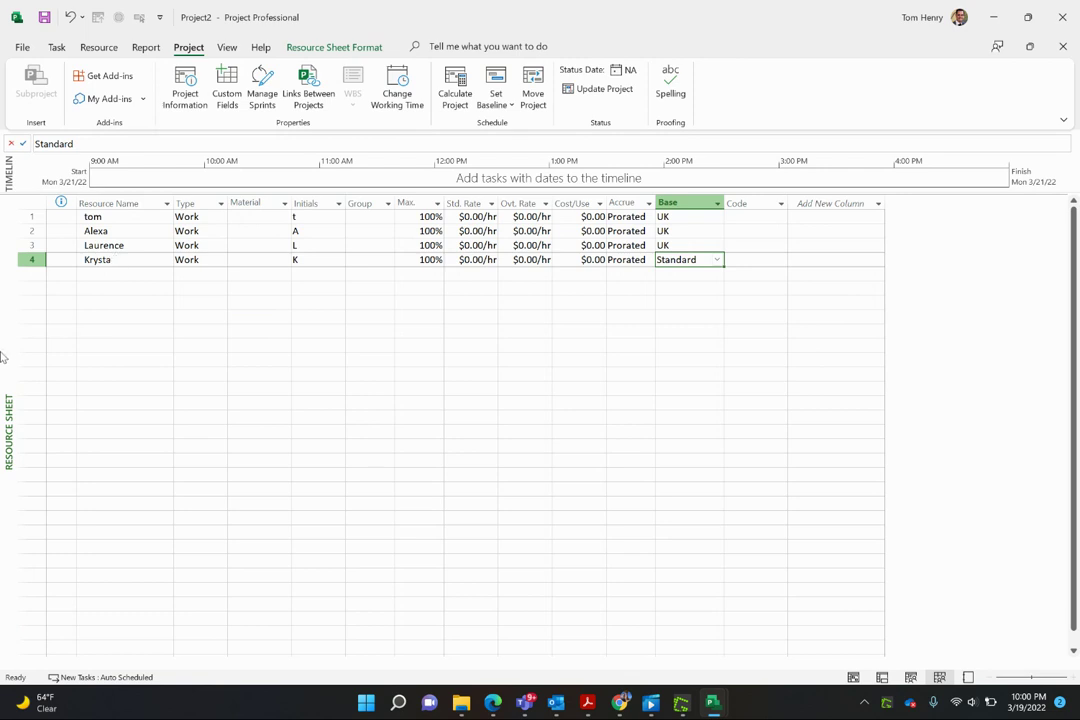
# Commit the fourth resource's Standard base calendar and go to the File backstage
pyautogui.click(136, 274)
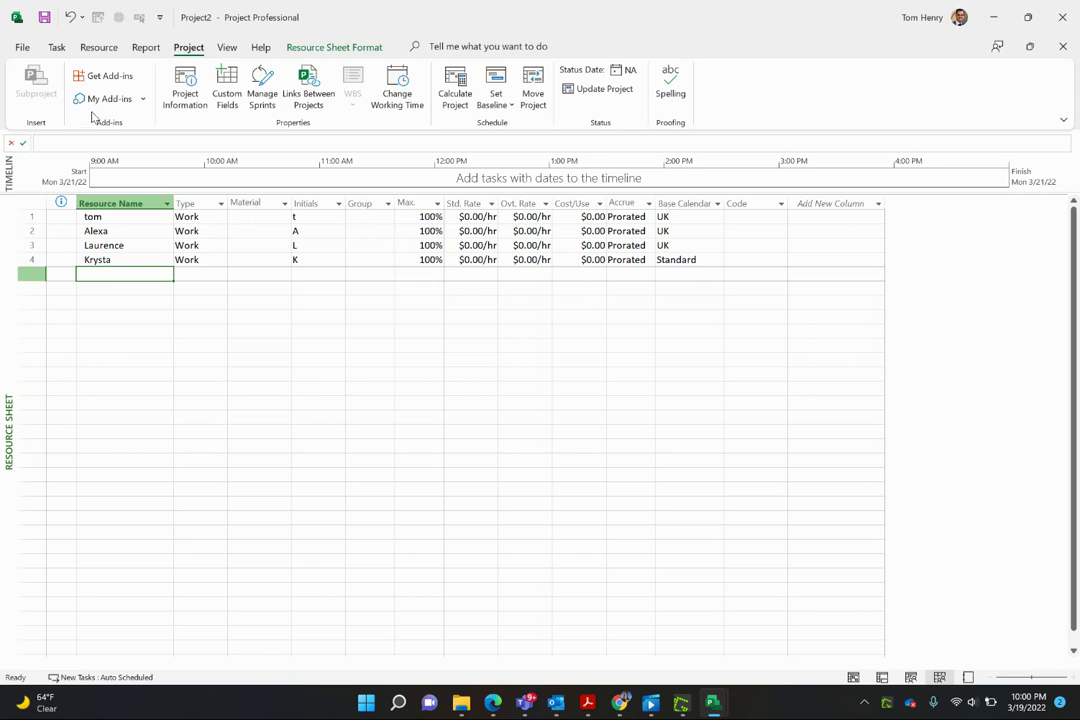
pyautogui.click(20, 48)
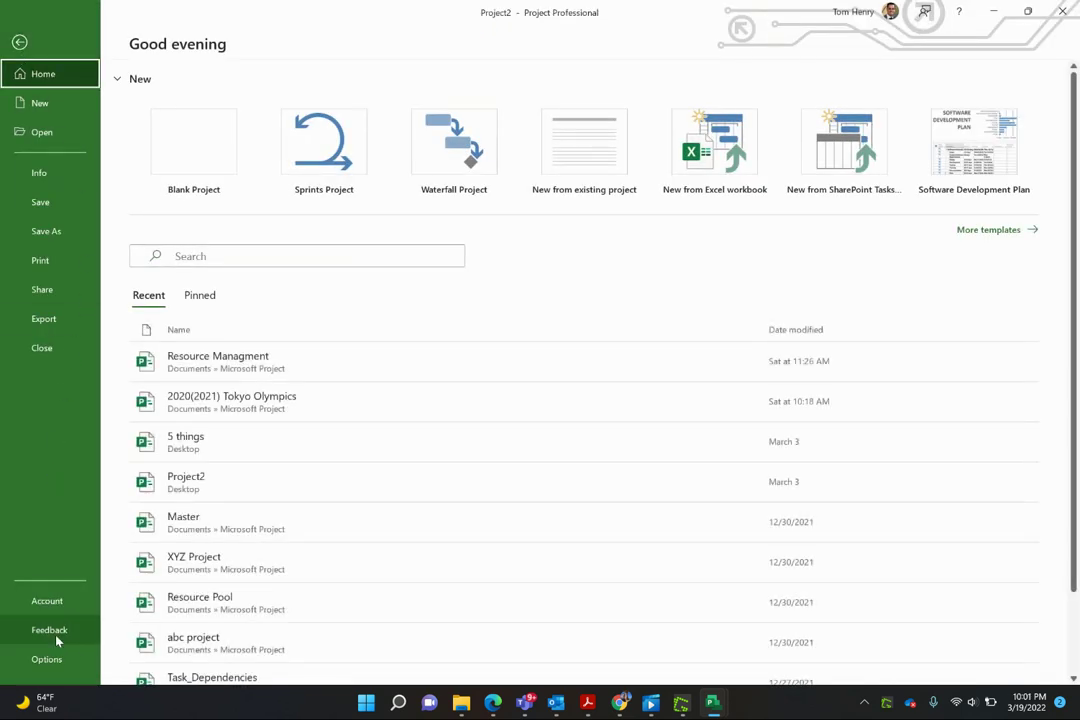
# In Project Options > Display, change the project currency to GBP (£)
pyautogui.click(46, 659)
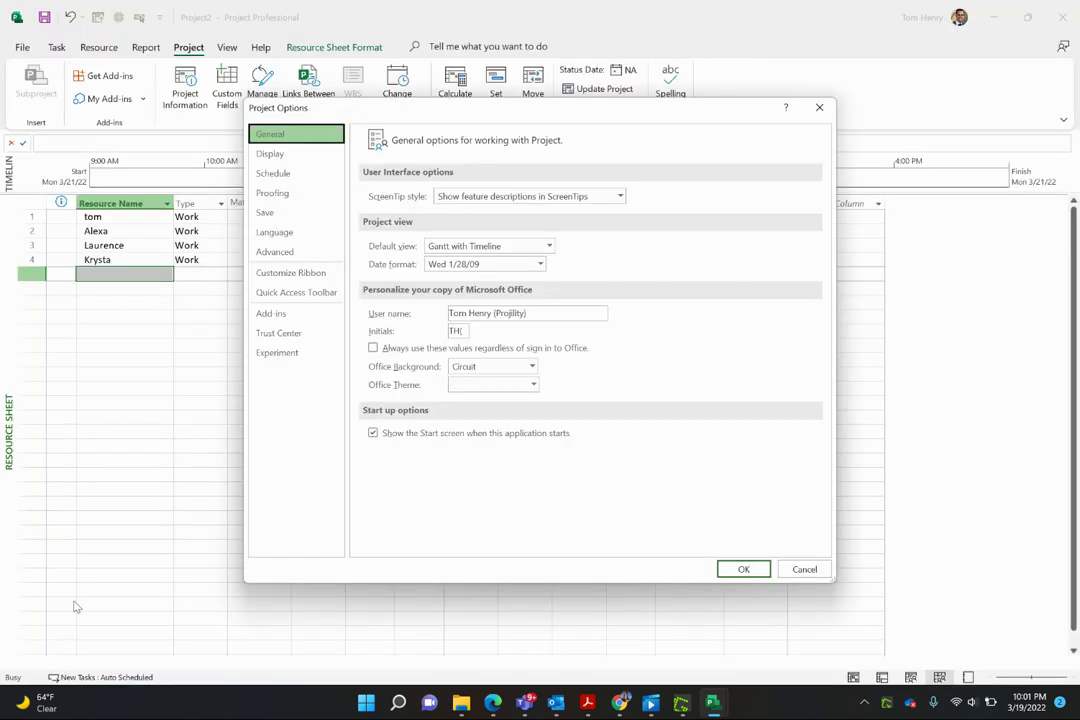
pyautogui.click(301, 180)
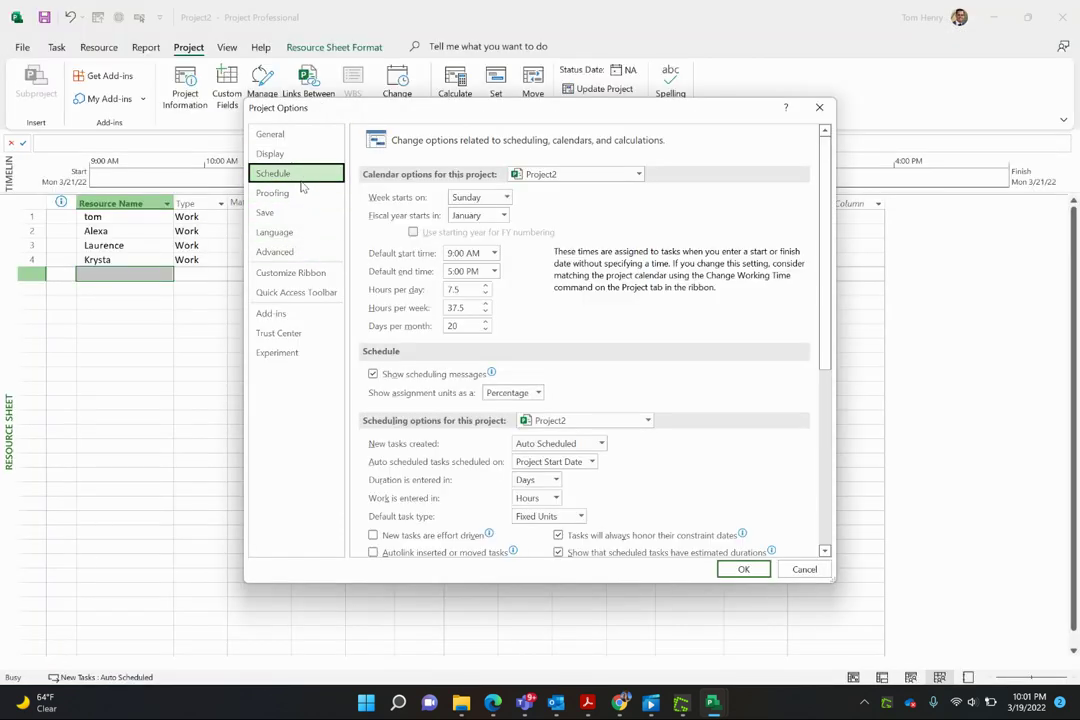
pyautogui.click(303, 159)
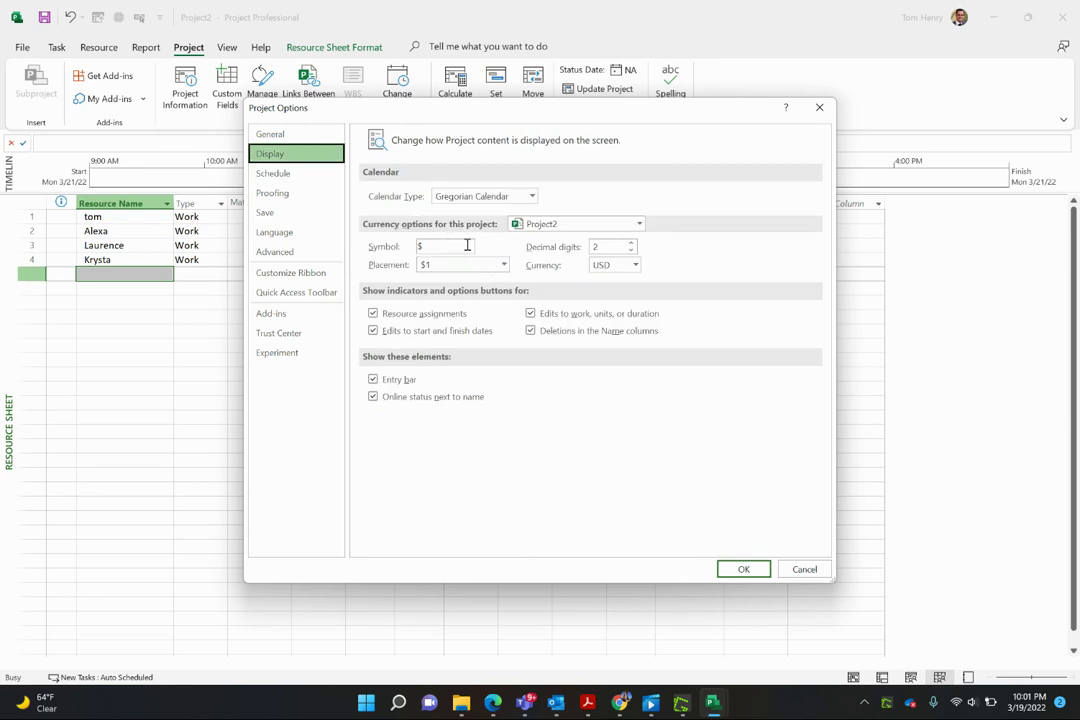
pyautogui.click(635, 265)
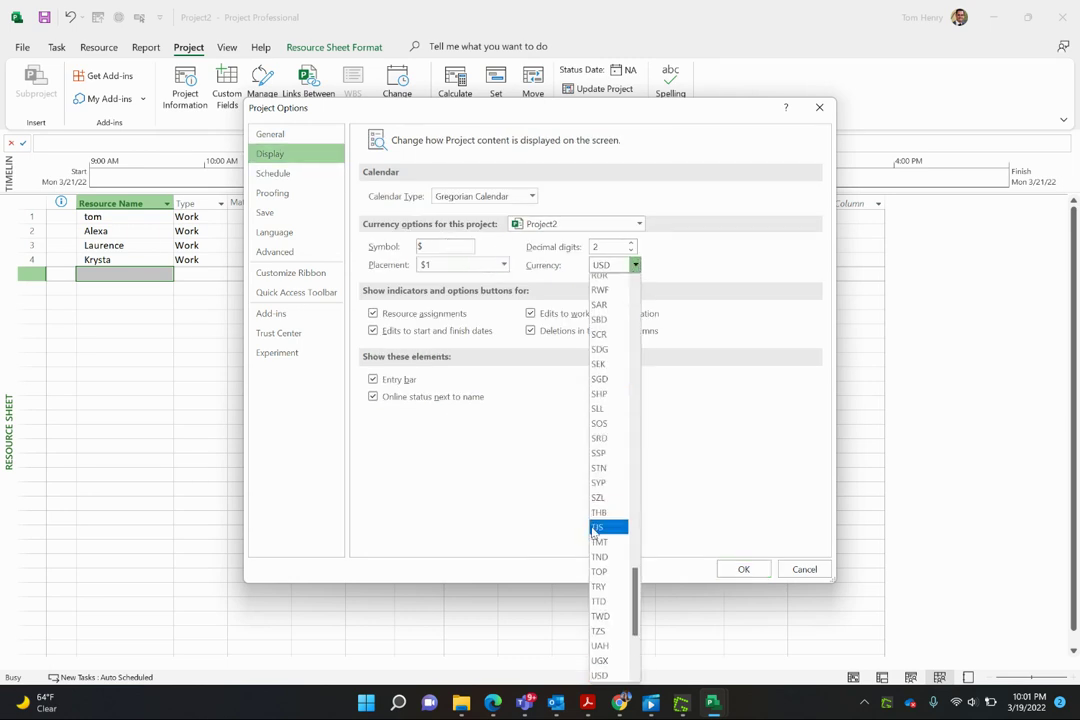
pyautogui.scroll(15, 595, 530)
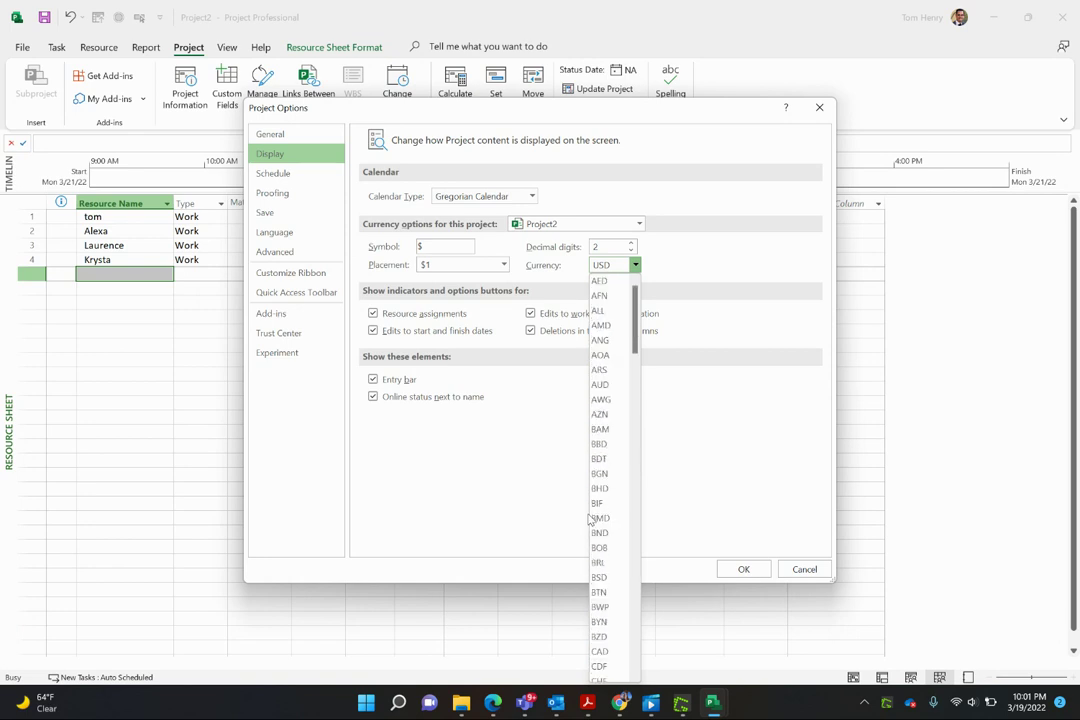
pyautogui.scroll(-7, 605, 473)
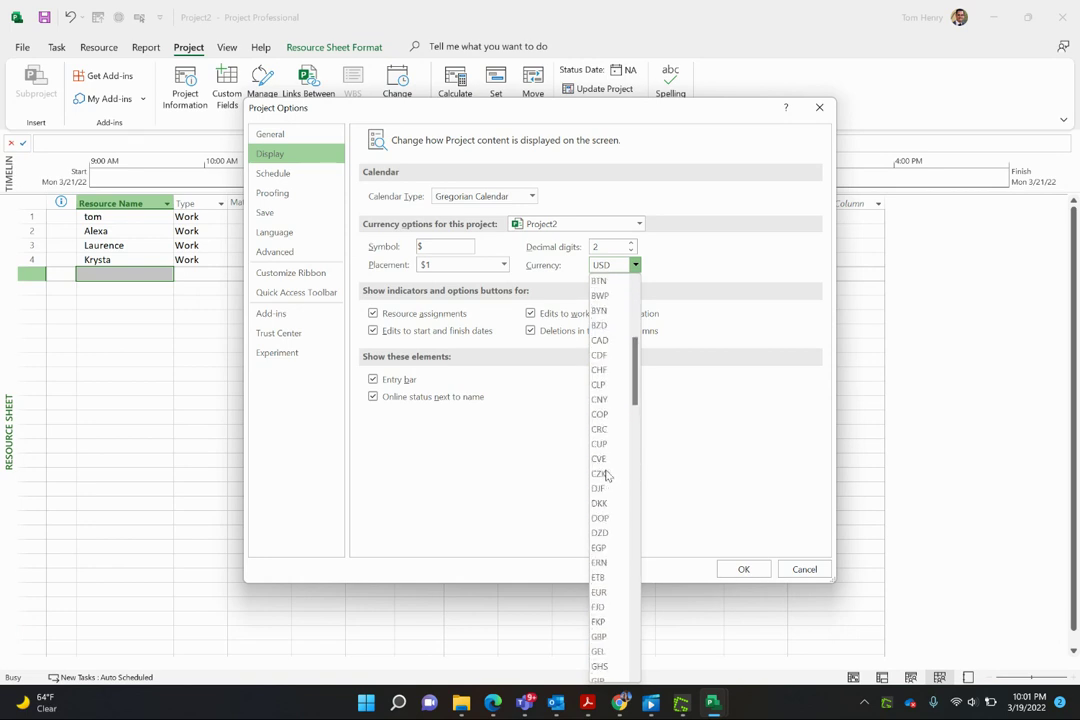
pyautogui.scroll(-3, 605, 475)
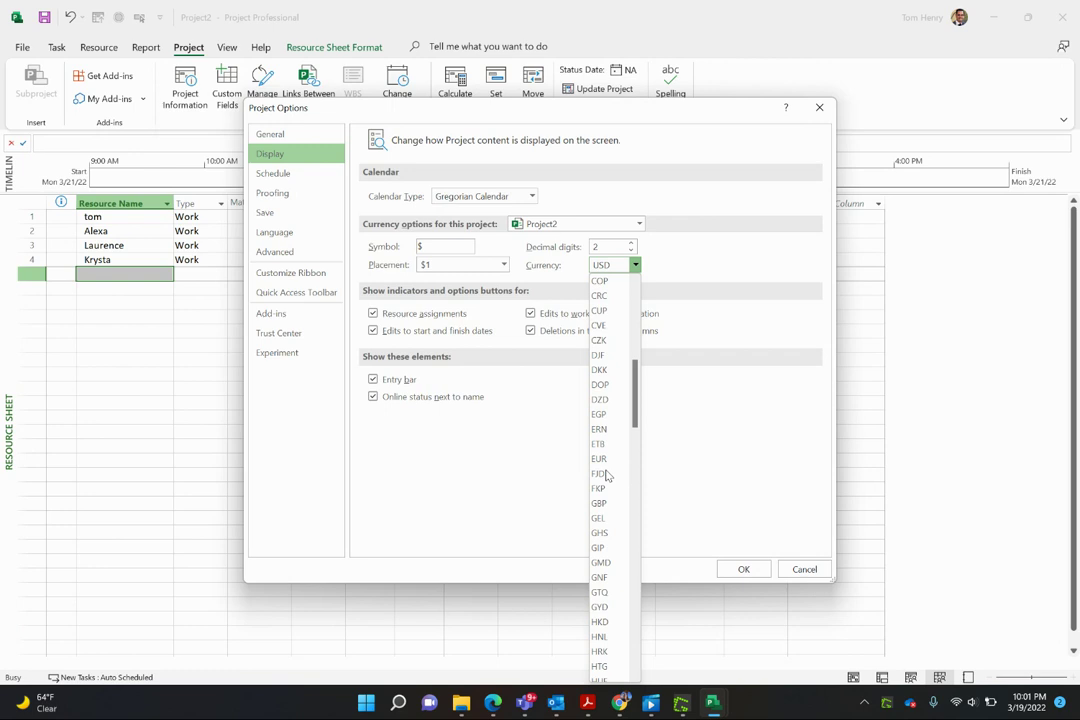
pyautogui.scroll(-1, 600, 578)
pyautogui.scroll(-1, 600, 578)
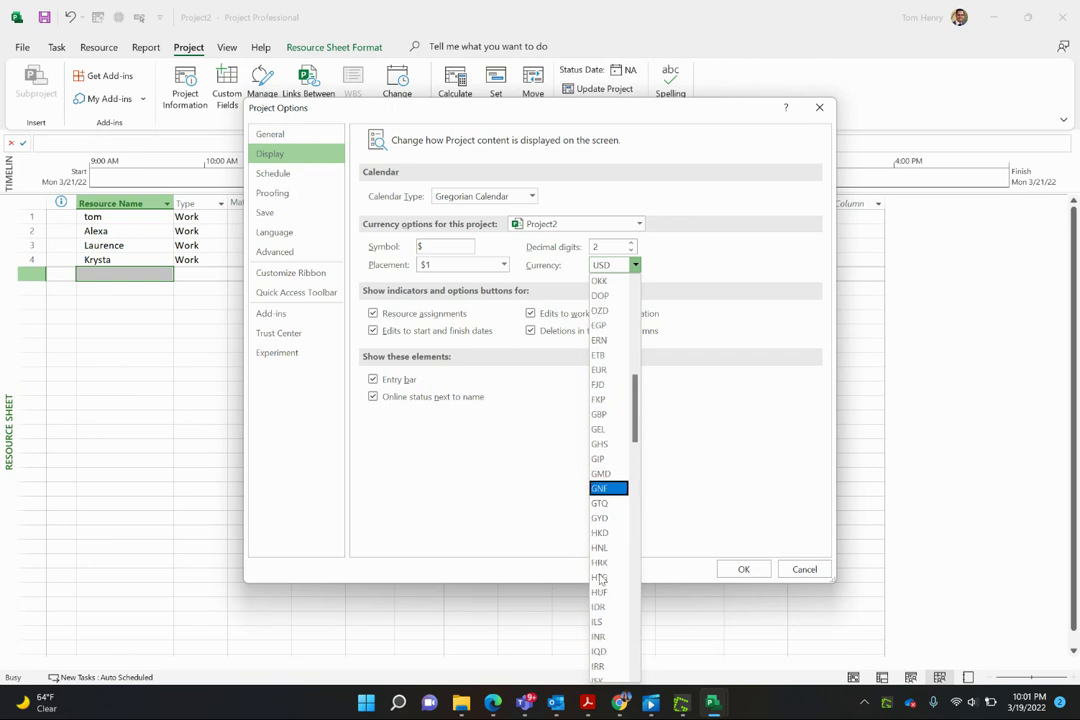
pyautogui.click(600, 416)
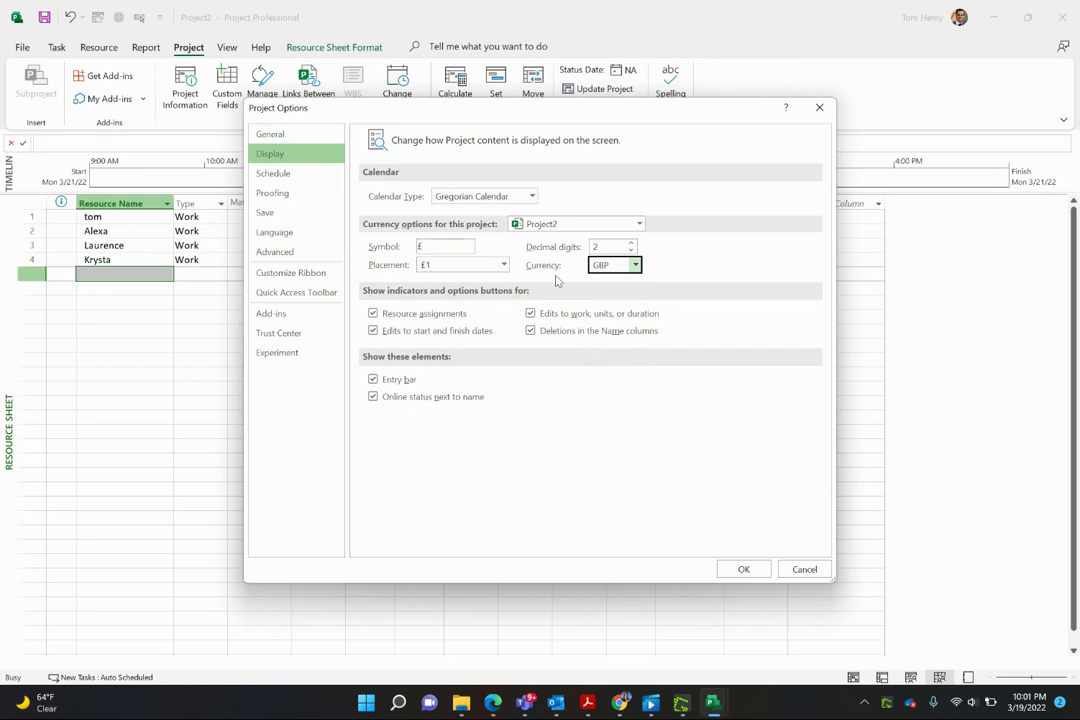
pyautogui.click(745, 569)
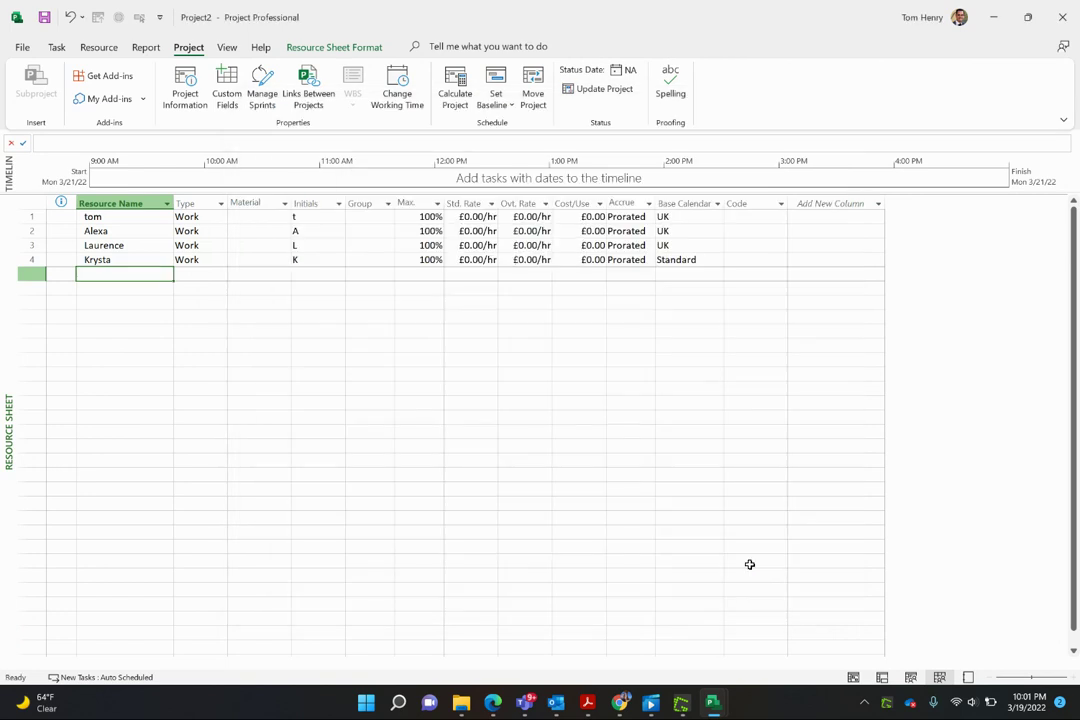
# Enter a standard rate of 60 (£60.00/hr) for each of the four resources
pyautogui.click(478, 217)
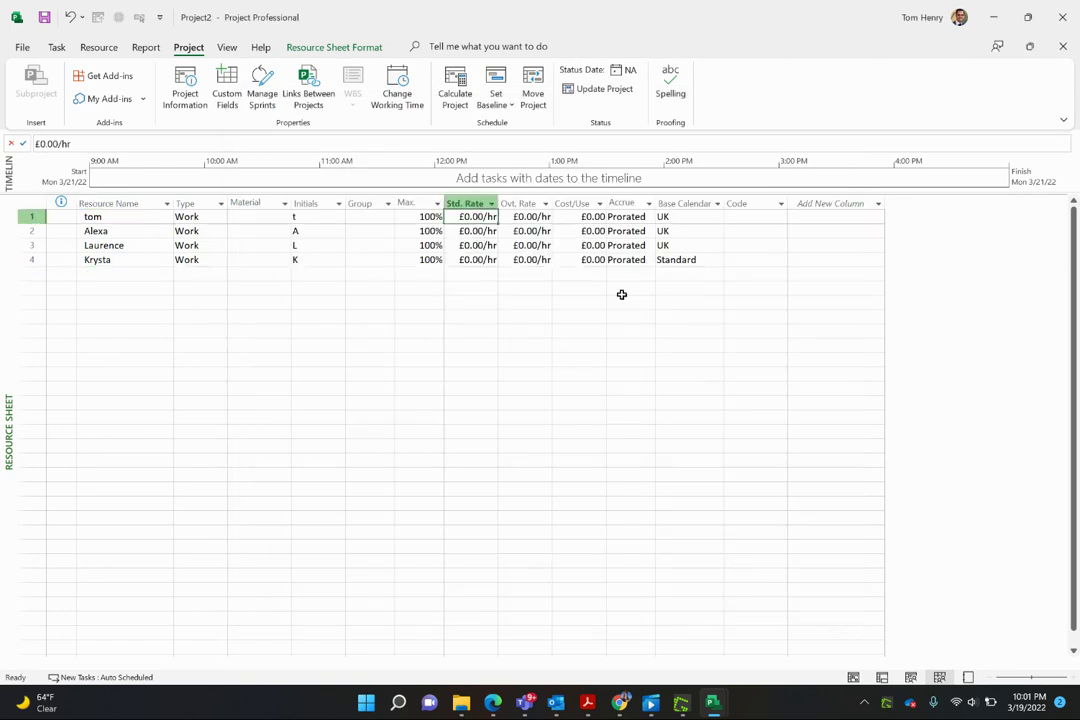
pyautogui.write('60')
pyautogui.press('Return')
pyautogui.write('60')
pyautogui.press('Return')
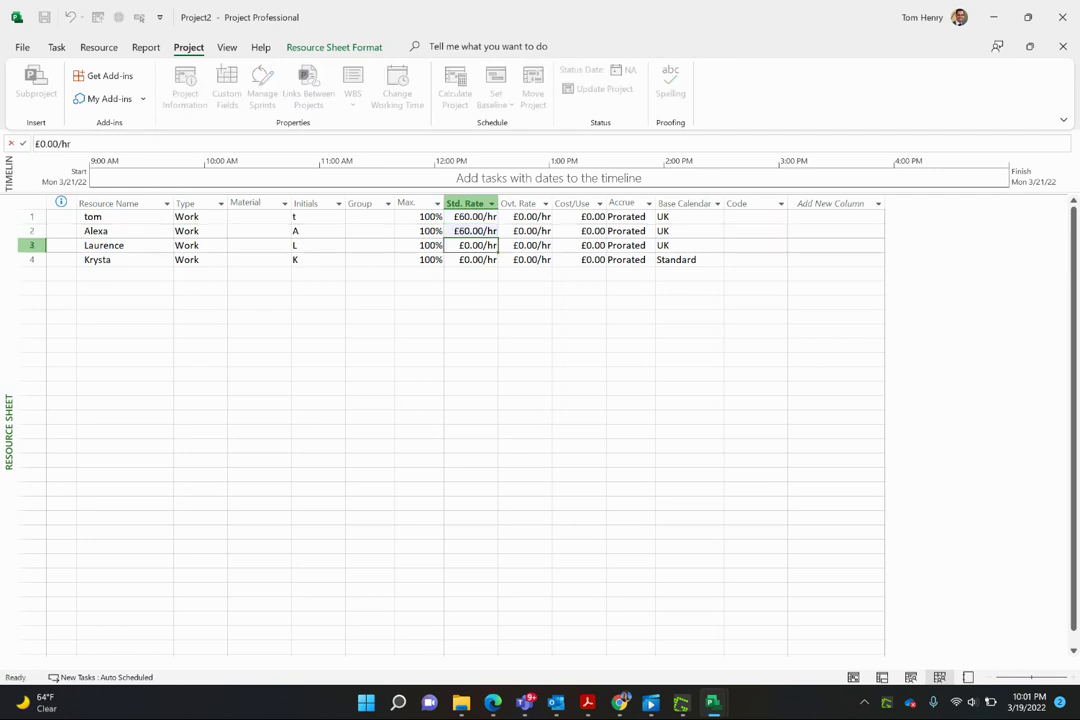
pyautogui.write('60')
pyautogui.press('Return')
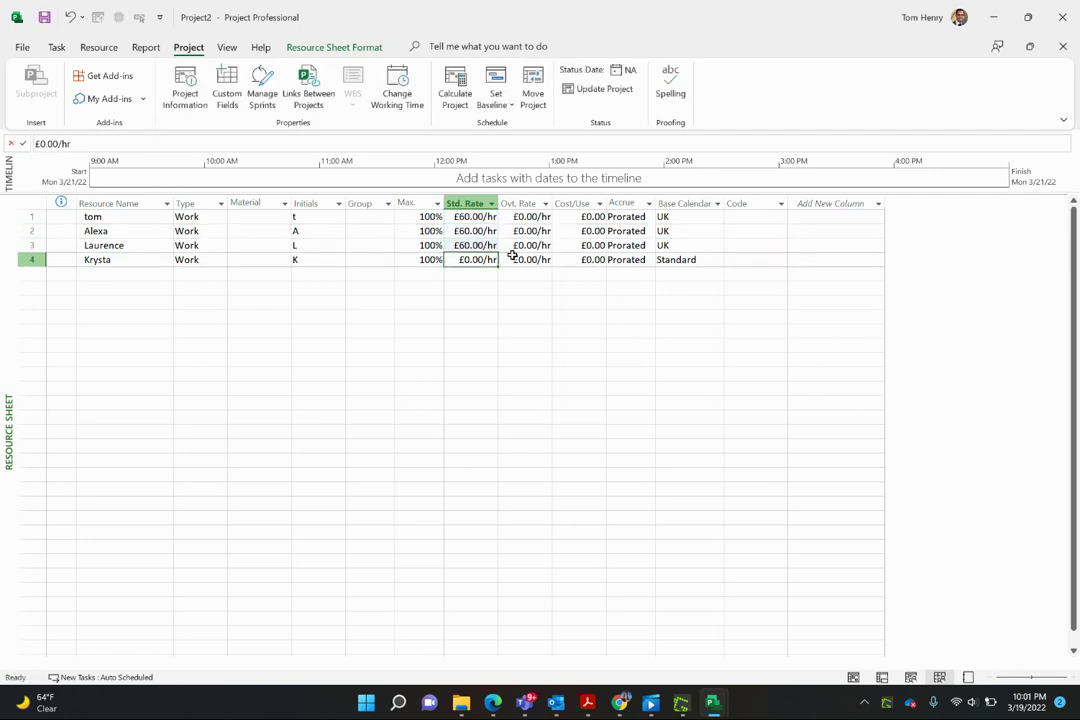
pyautogui.click(466, 260)
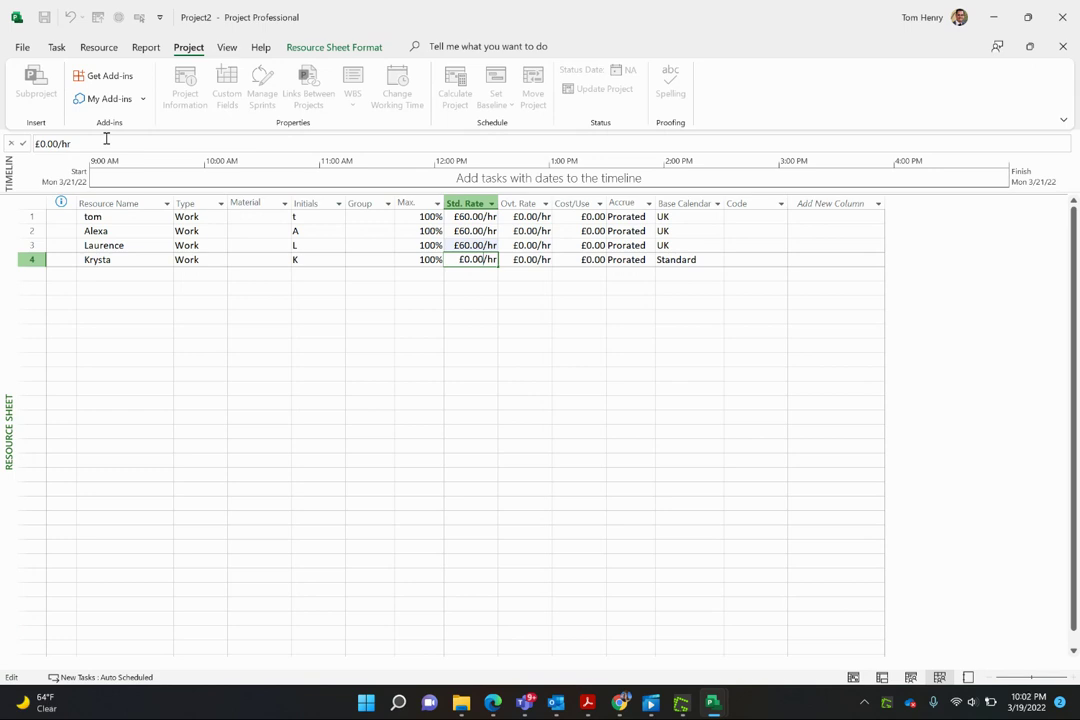
pyautogui.click(234, 330)
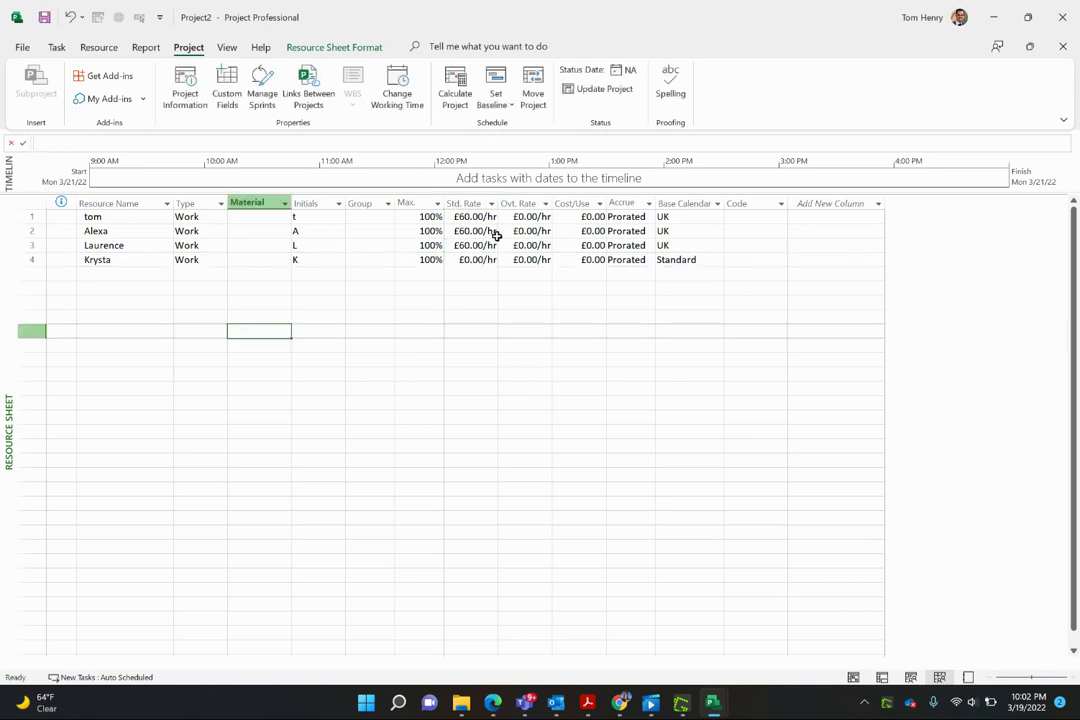
pyautogui.click(474, 259)
pyautogui.write('60')
pyautogui.press('Return')
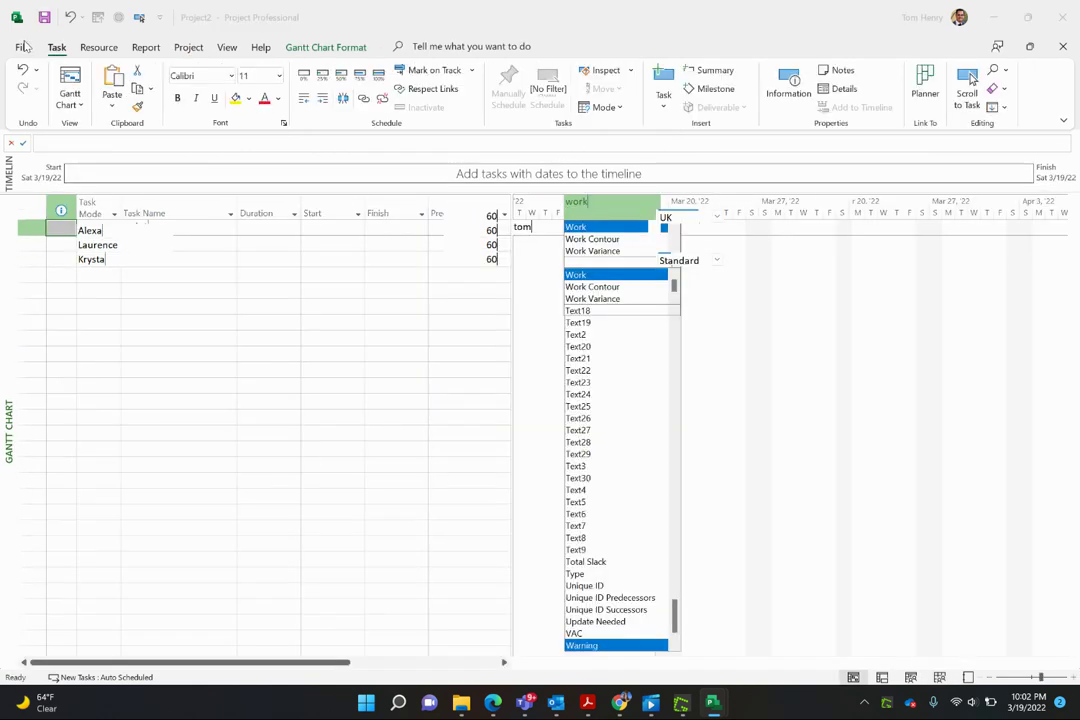
# Leave the Resource Sheet and switch to the Gantt Chart view from the Task tab
pyautogui.click(22, 47)
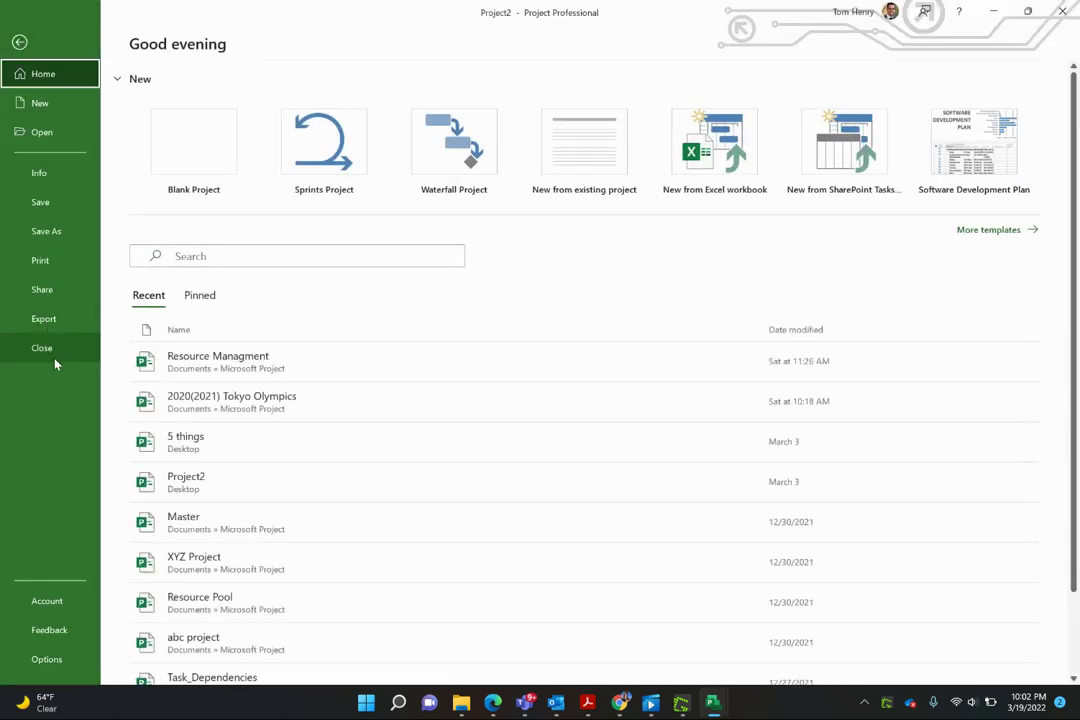
pyautogui.click(19, 42)
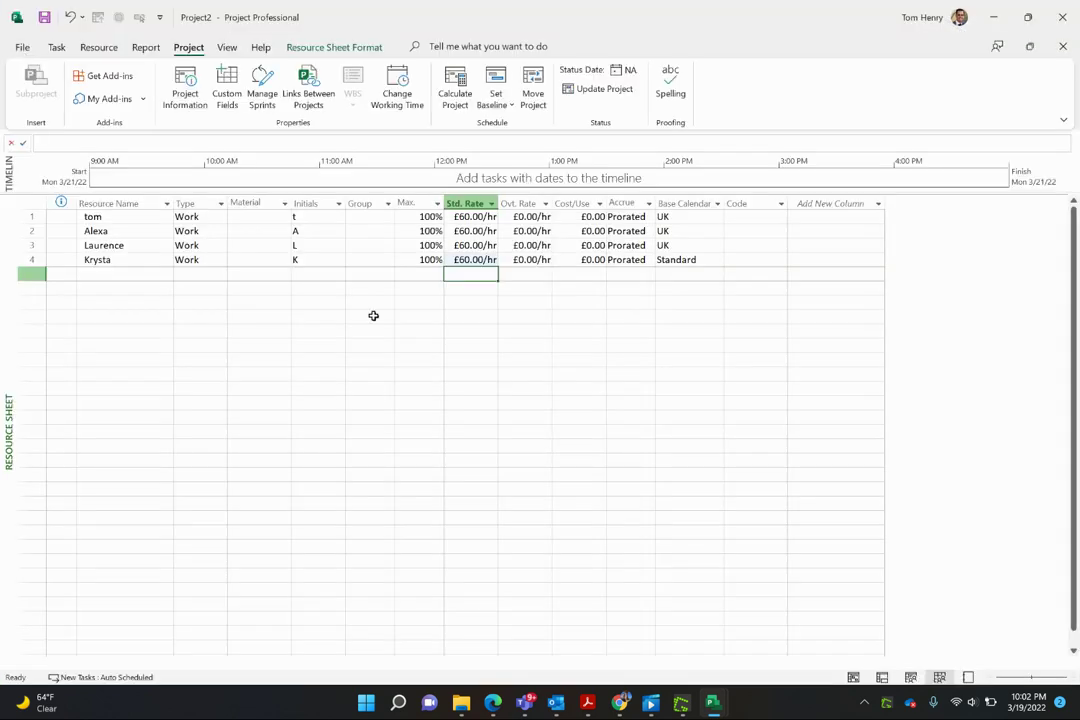
pyautogui.click(57, 47)
pyautogui.click(69, 82)
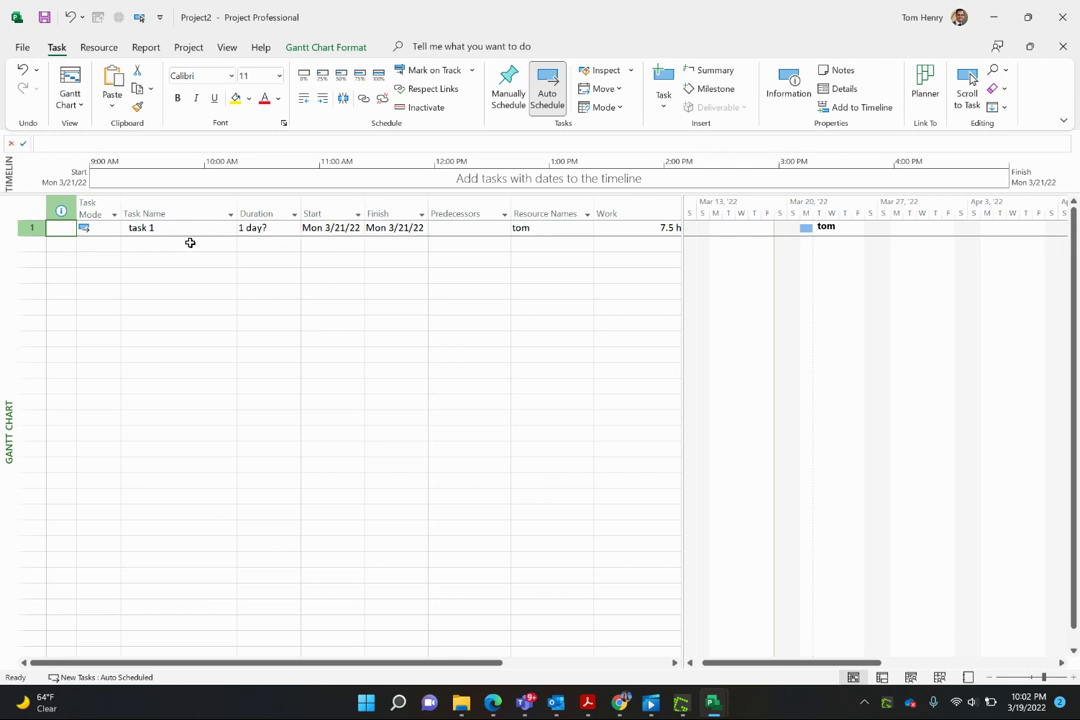
# Insert a Cost column before Predecessors in the Gantt table, showing £450.00 for task 1
pyautogui.click(226, 47)
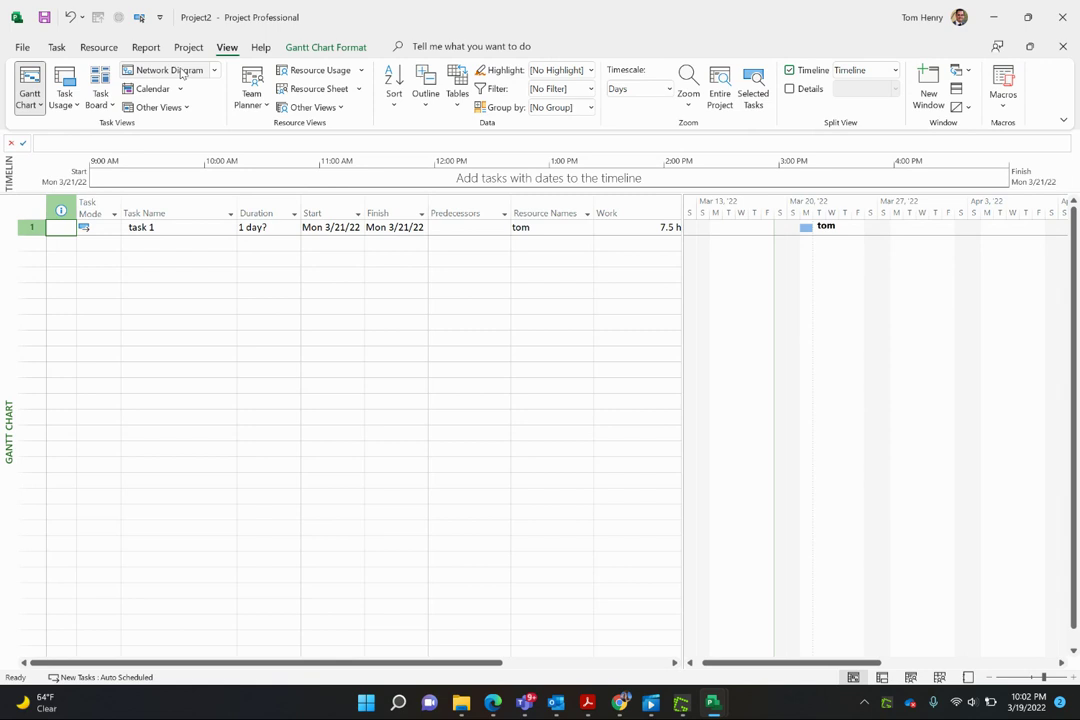
pyautogui.rightClick(463, 212)
pyautogui.click(515, 327)
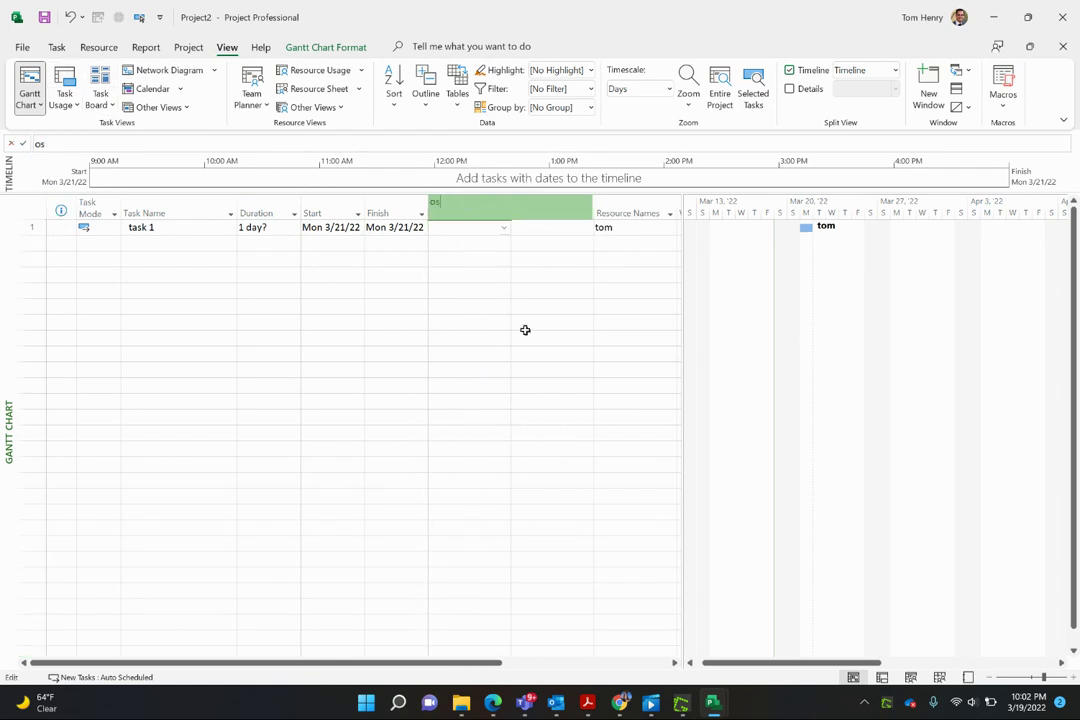
pyautogui.write('cost')
pyautogui.rightClick(486, 212)
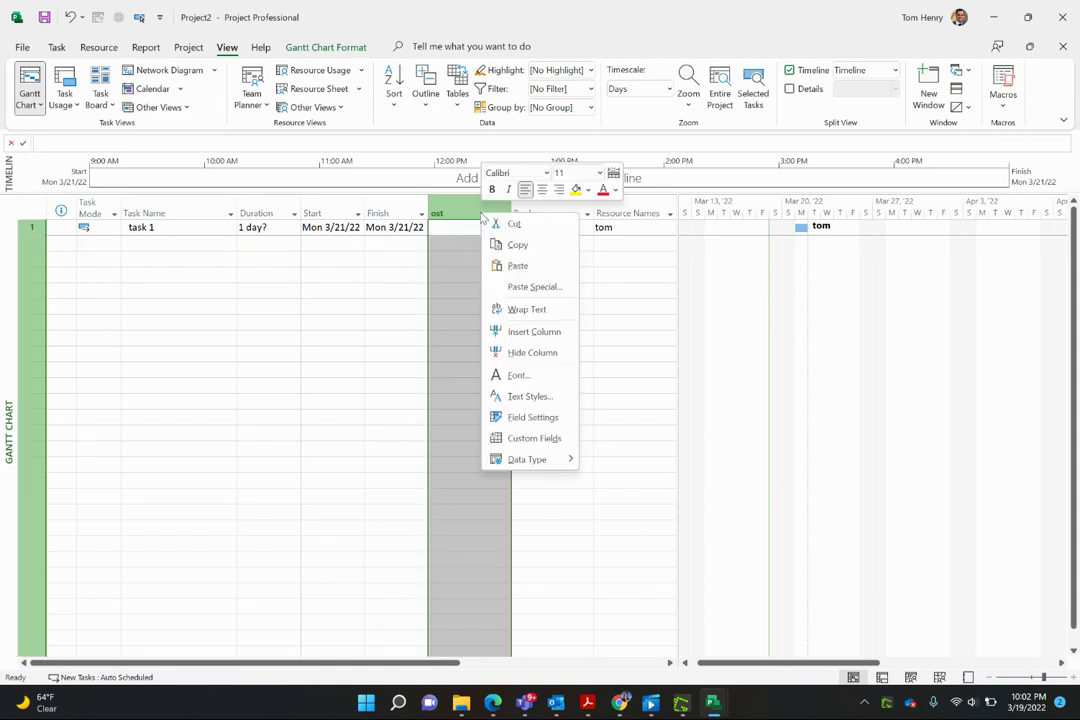
pyautogui.click(538, 331)
pyautogui.write('cost')
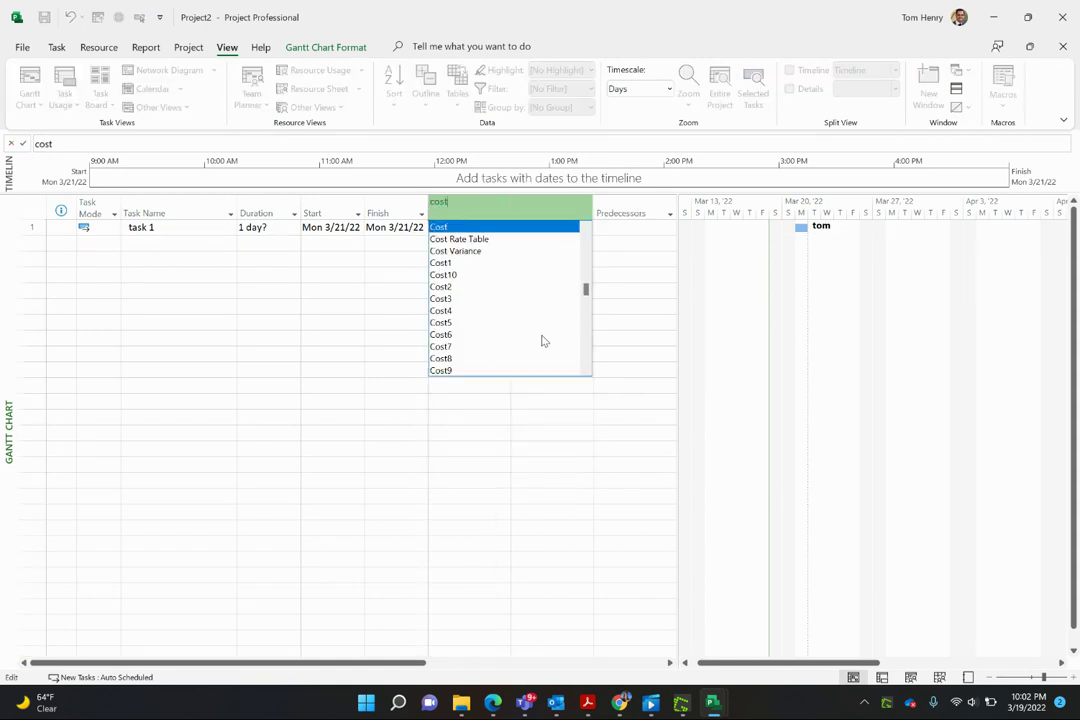
pyautogui.press('Return')
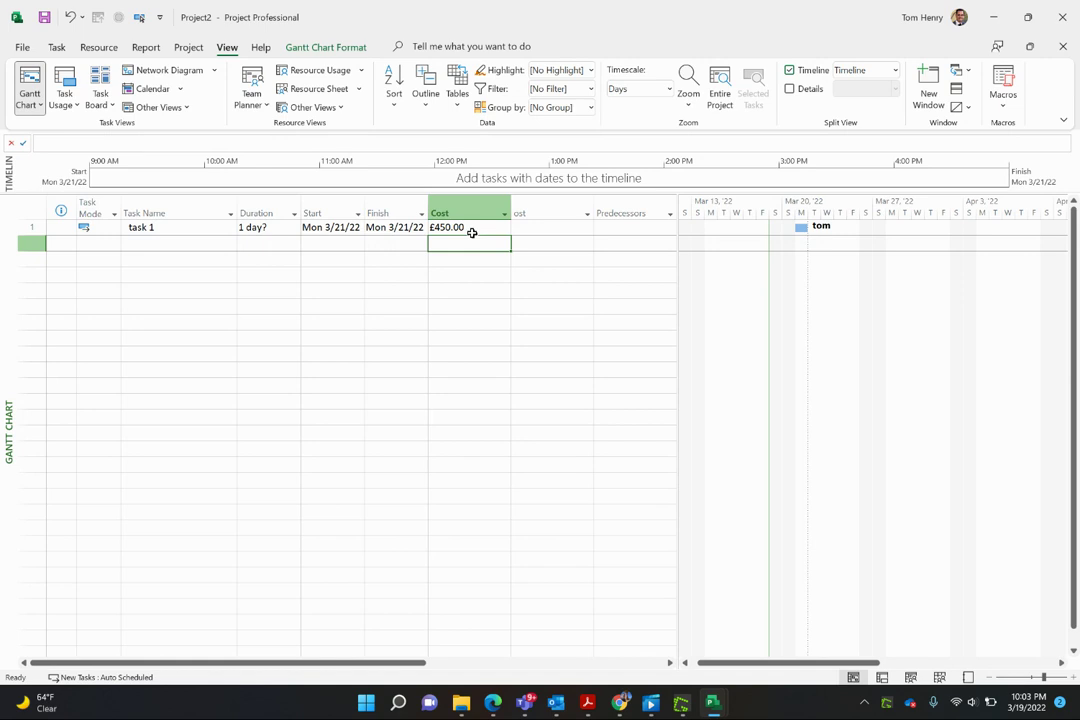
pyautogui.click(177, 227)
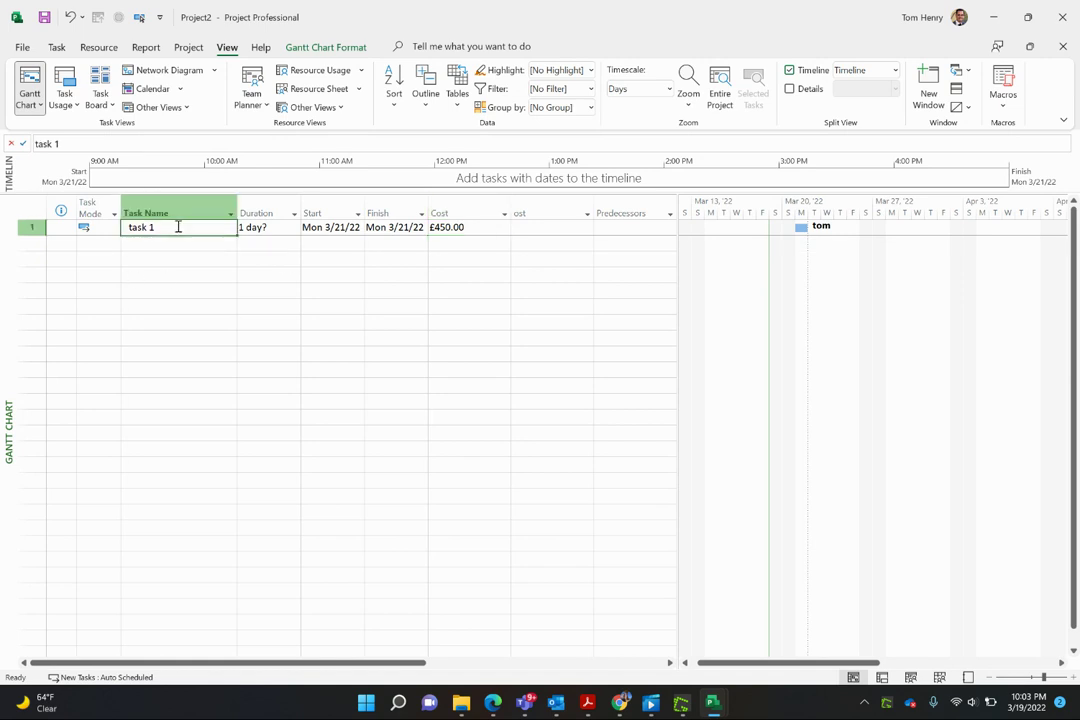